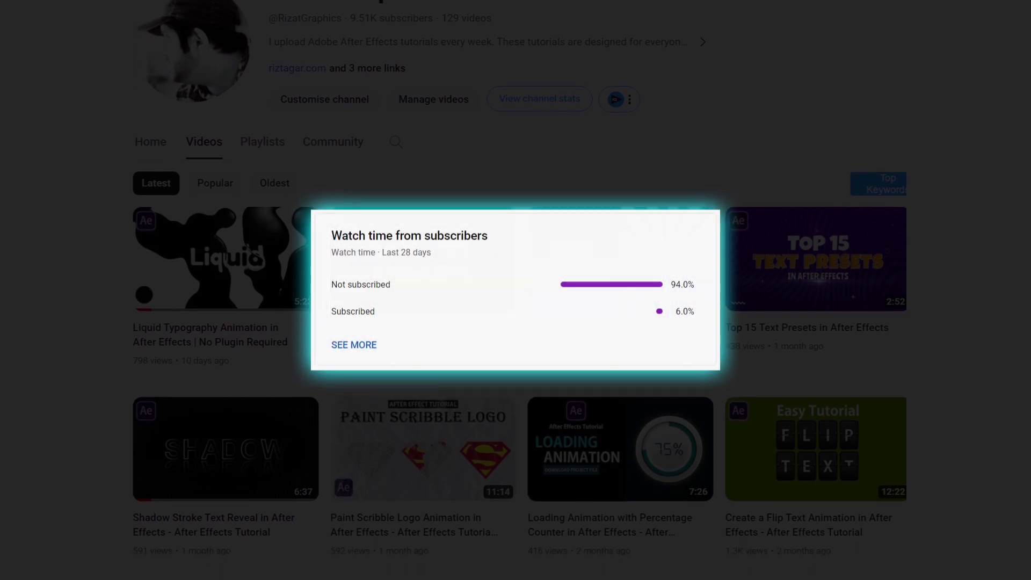
Start a new composition and clear the default name to call it Flicker Text Animation.
scroll(516, 290, down, 8)
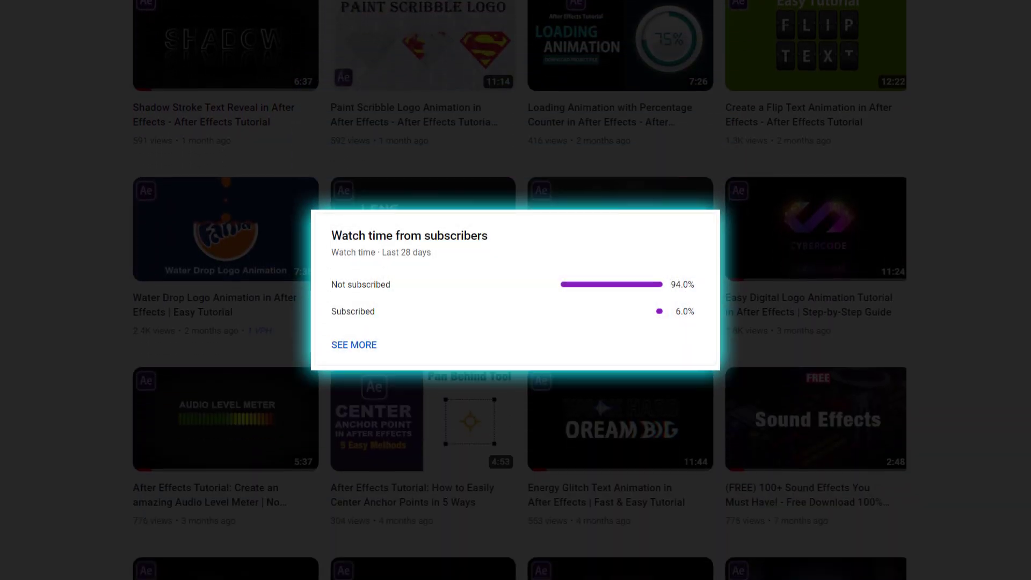
scroll(516, 290, down, 18)
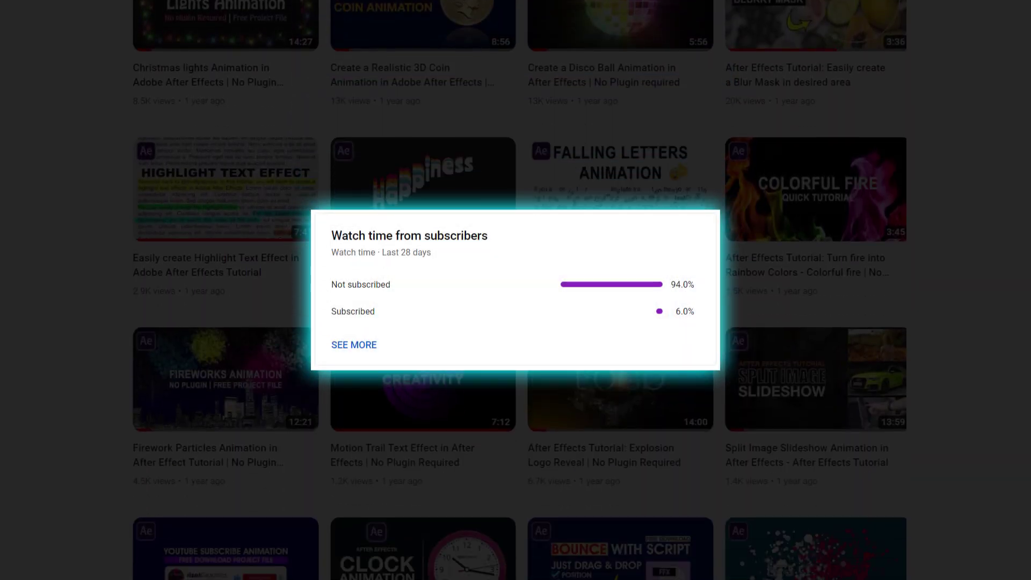
scroll(516, 290, down, 18)
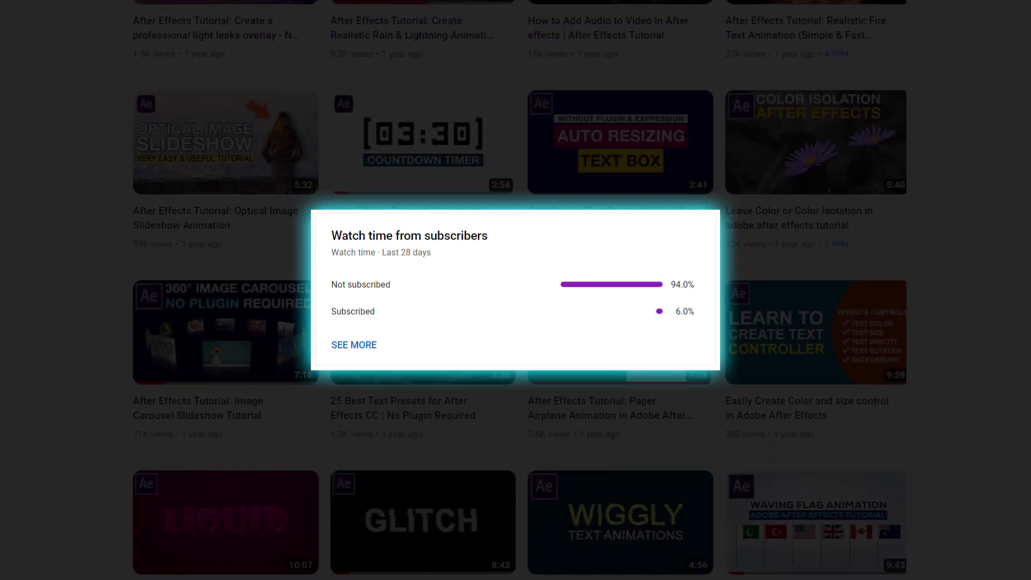
scroll(516, 290, down, 12)
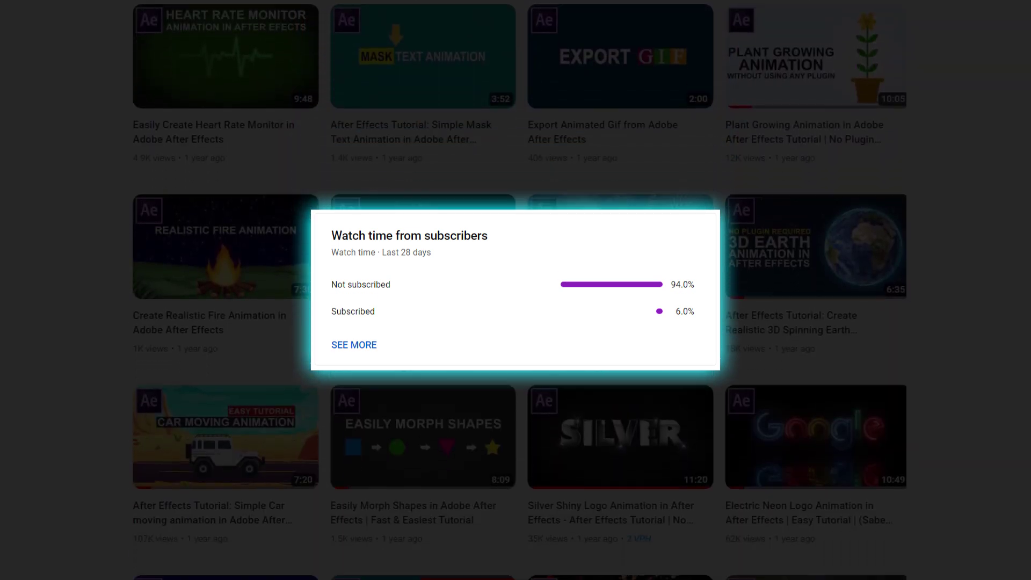
scroll(516, 290, down, 8)
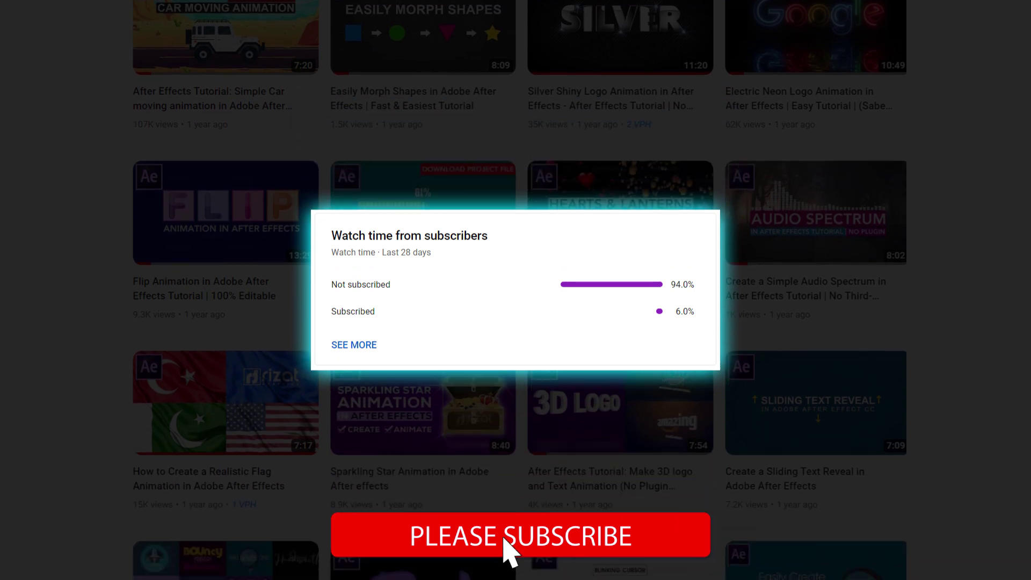
scroll(516, 290, down, 5)
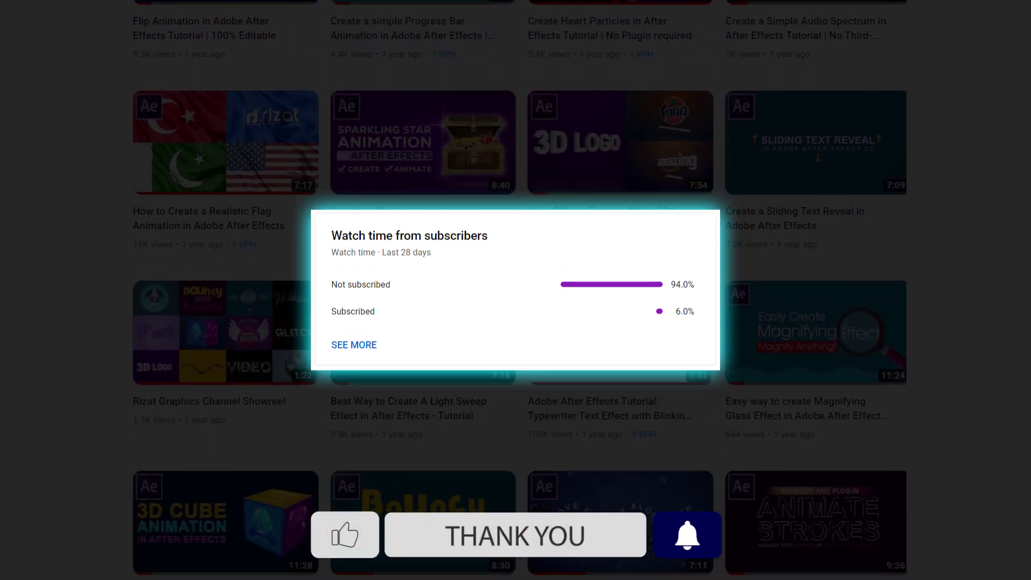
scroll(516, 290, down, 3)
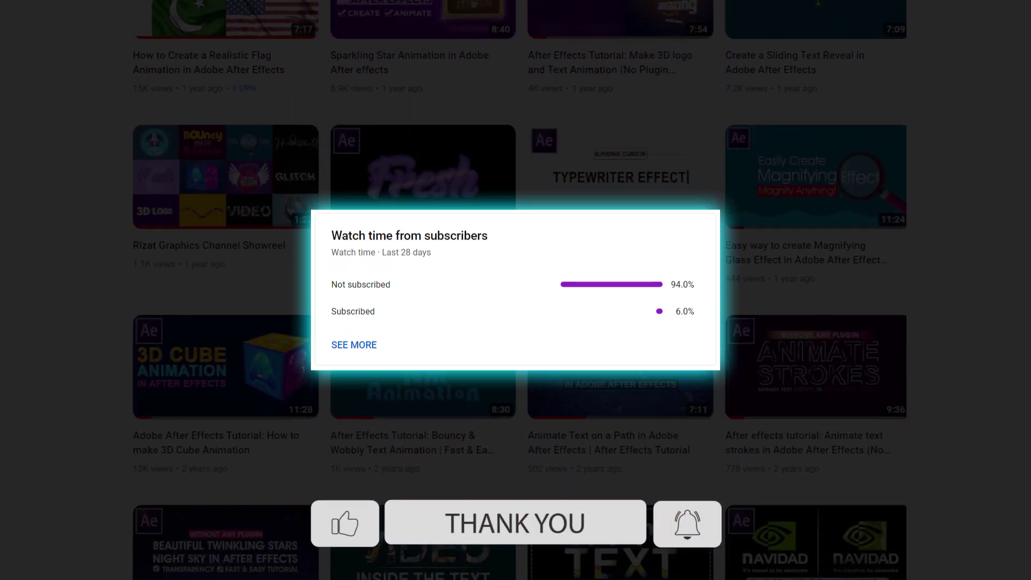
scroll(516, 290, down, 2)
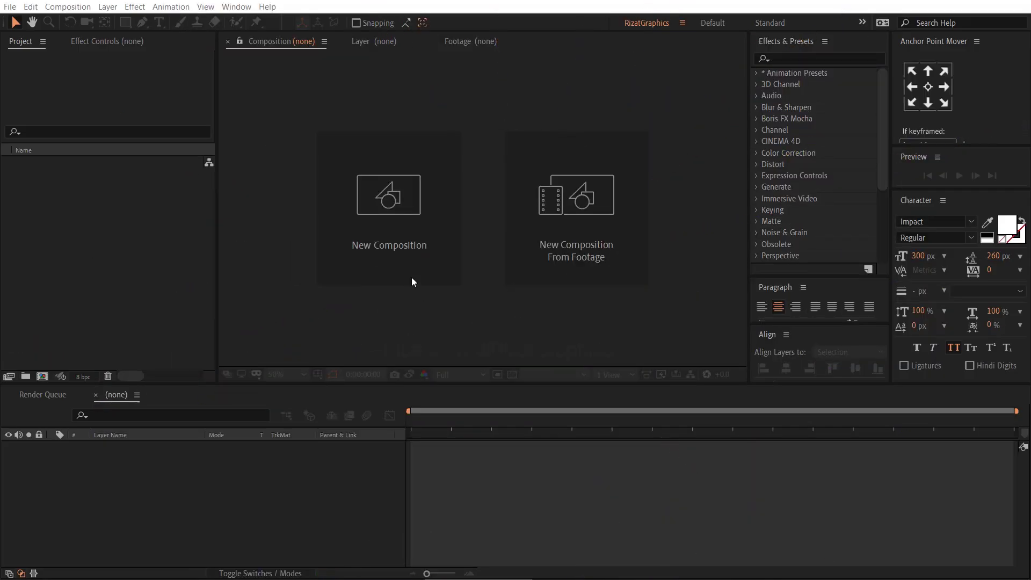
click(407, 263)
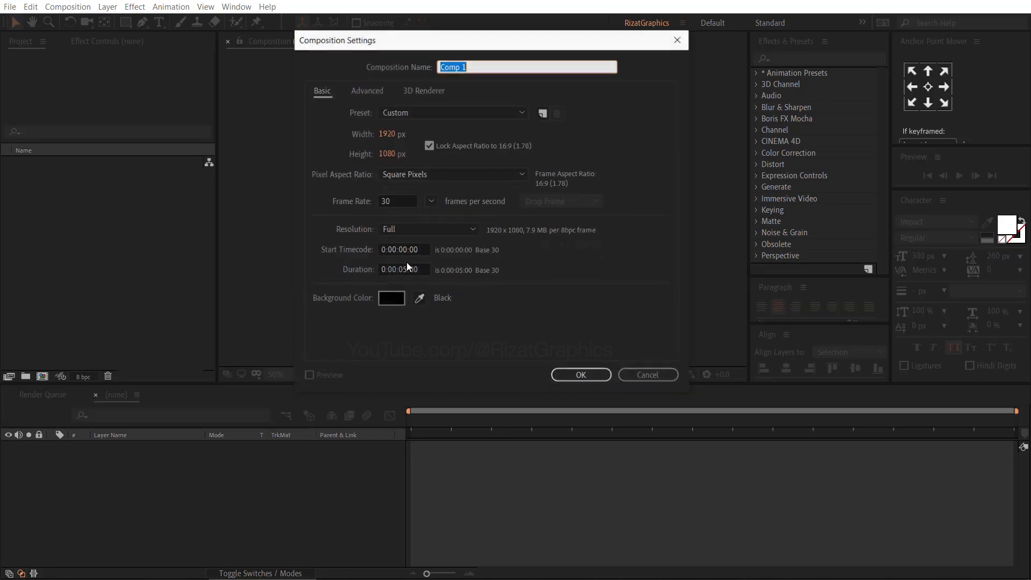
click(560, 66)
key(BackSpace)
key(BackSpace)
key(BackSpace)
key(BackSpace)
key(BackSpace)
key(BackSpace)
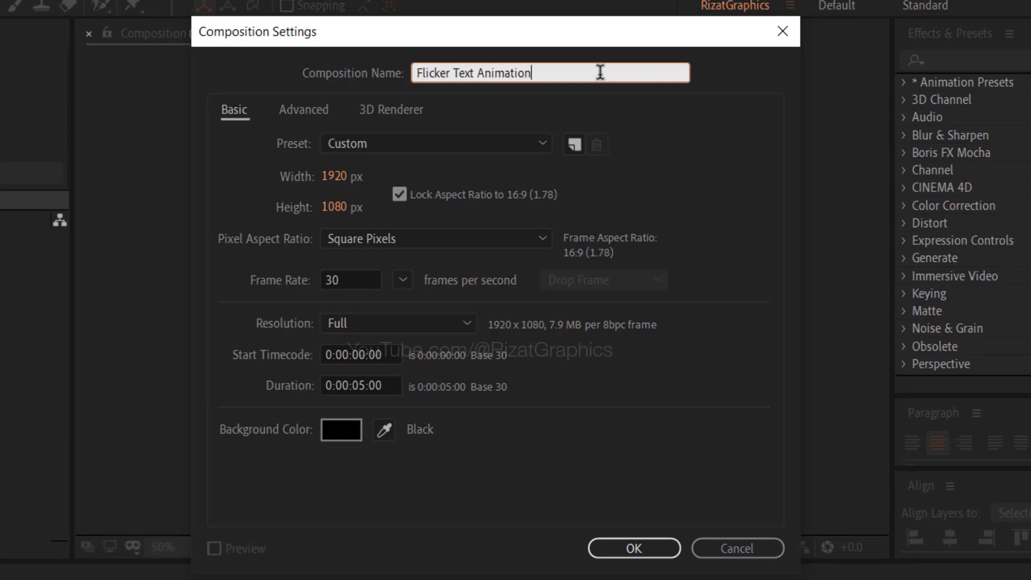
Keep 1920×1080, 30 fps, 0:00:05:00 duration and black background, and create the composition.
click(357, 179)
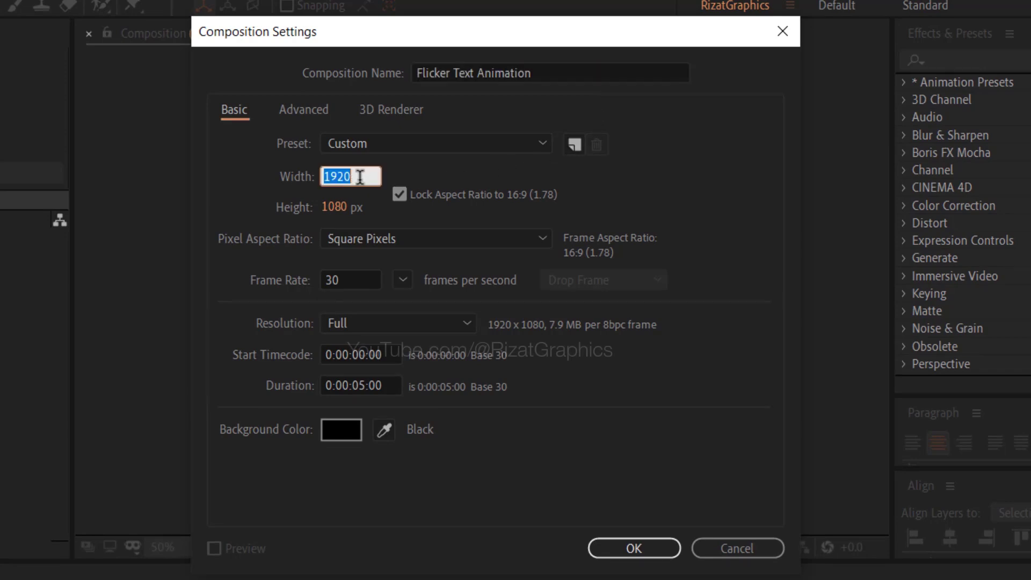
click(362, 207)
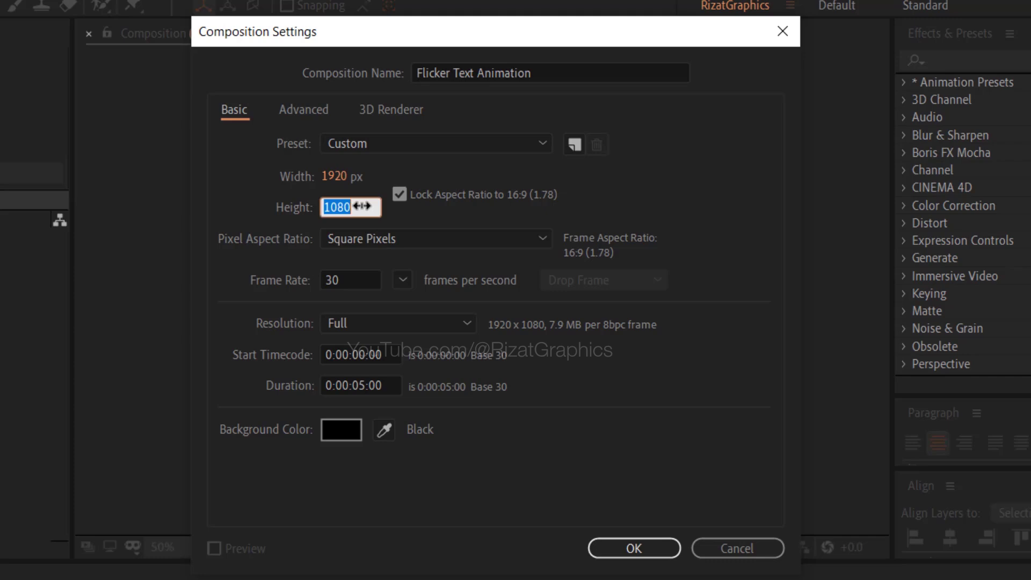
click(355, 281)
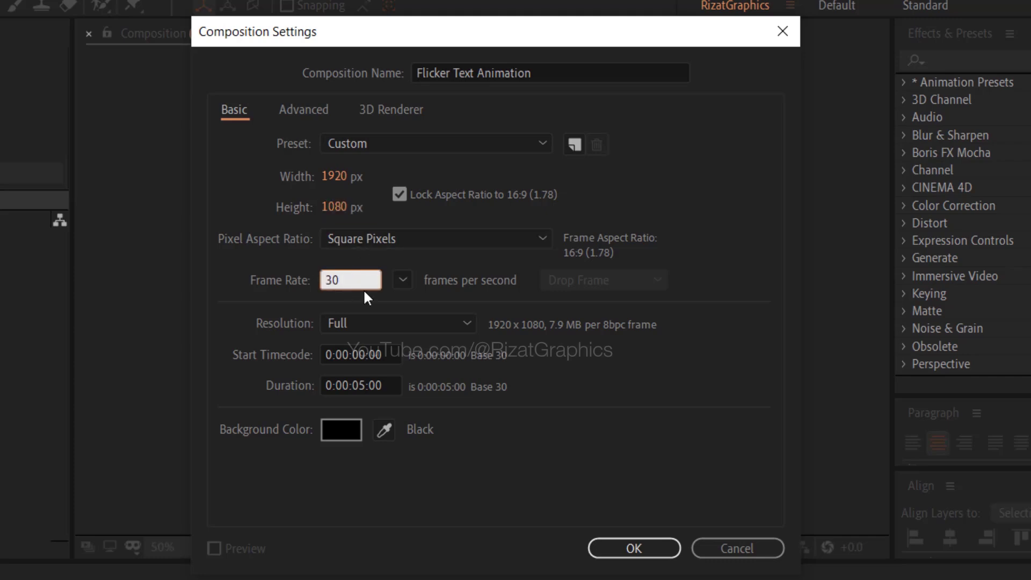
click(386, 386)
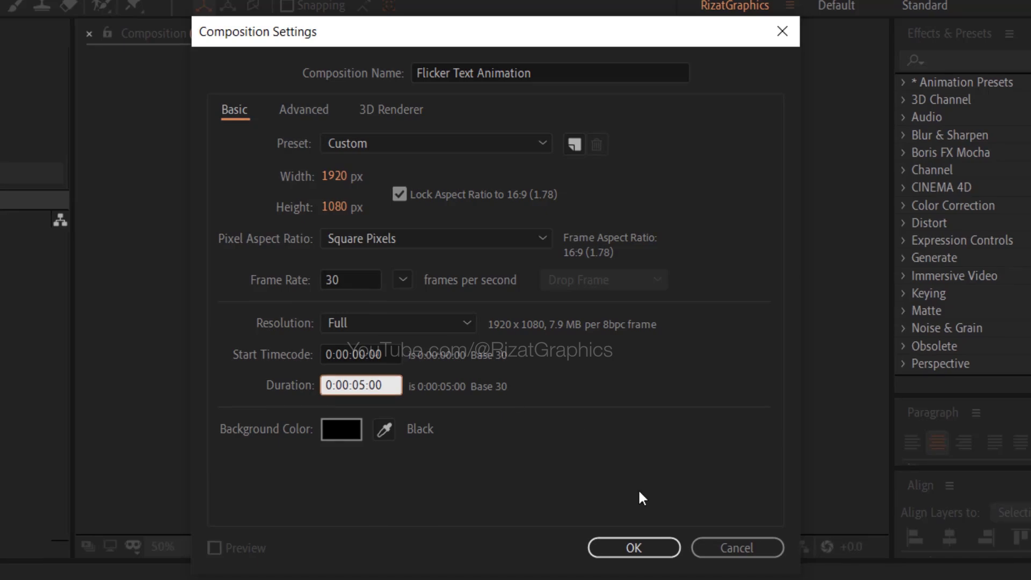
click(635, 548)
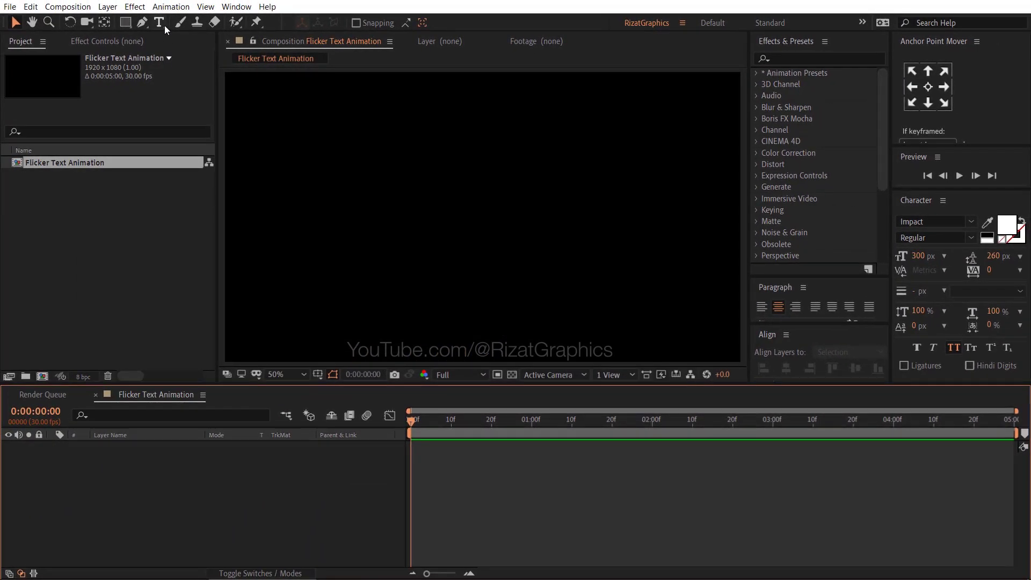
Add a text layer reading Flicker to the composition.
click(164, 25)
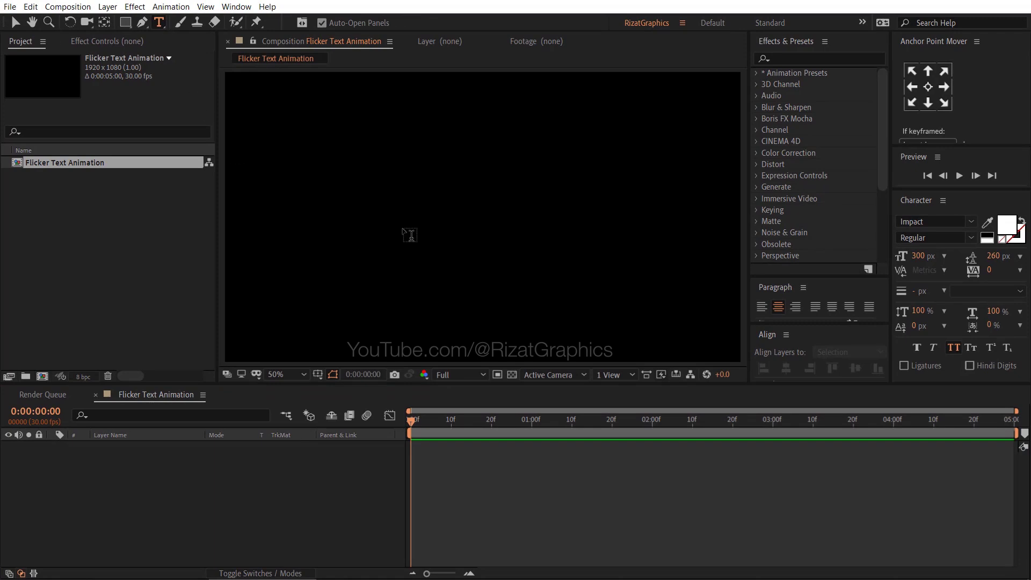
click(404, 226)
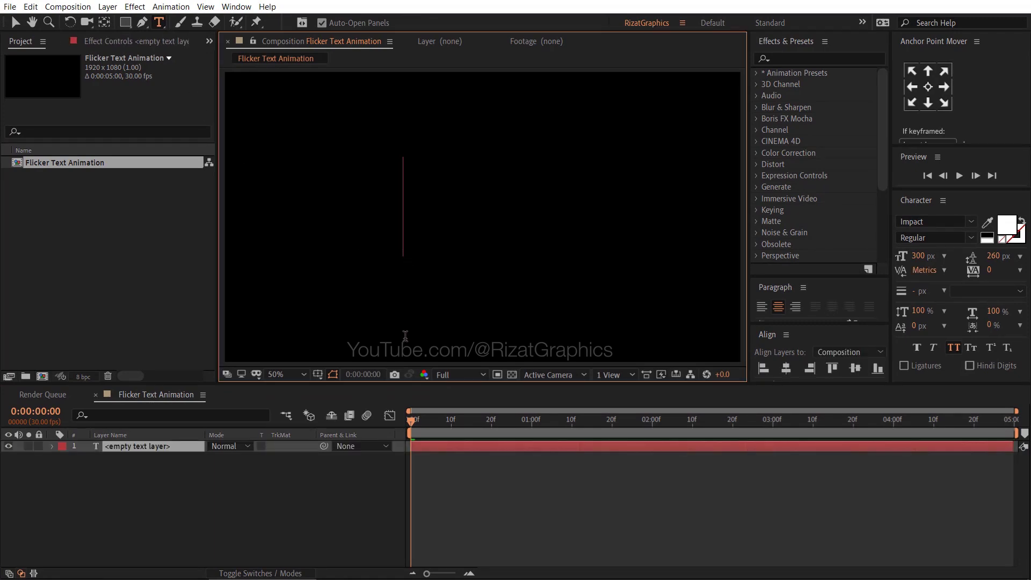
text(Flicker)
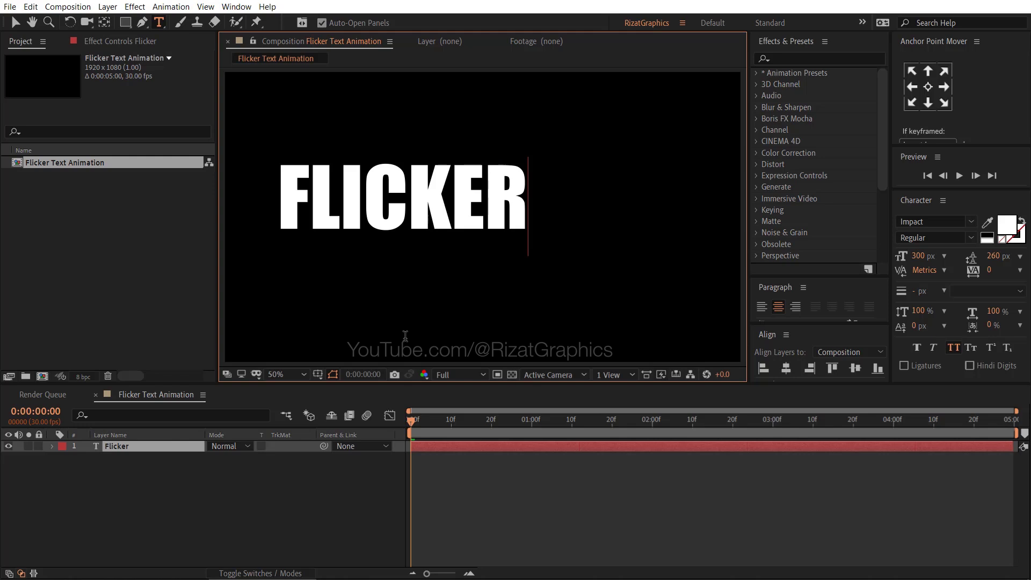
click(424, 447)
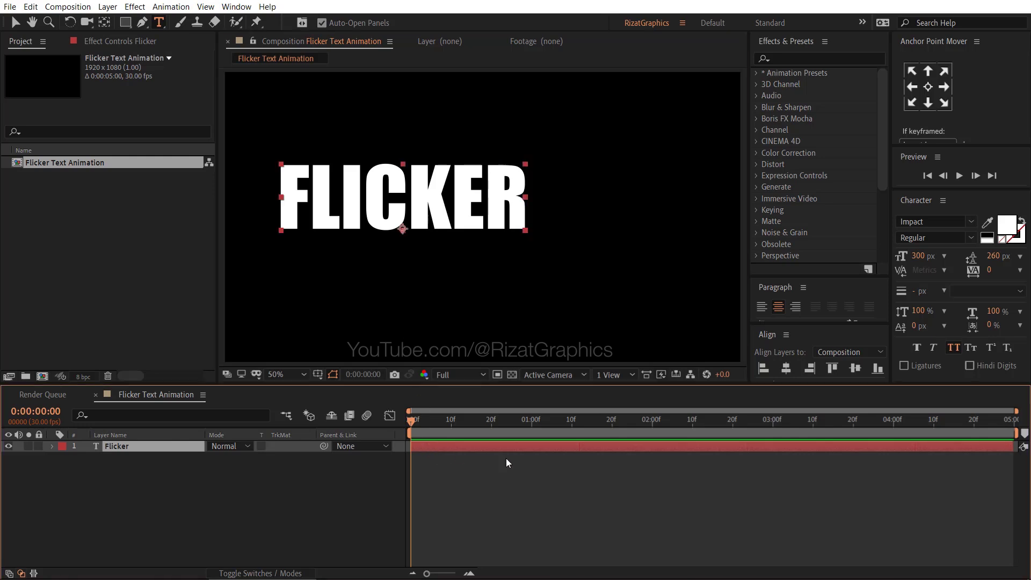
Centre the text's anchor point and align the layer vertically and horizontally in the frame.
key(ctrl+alt+Home)
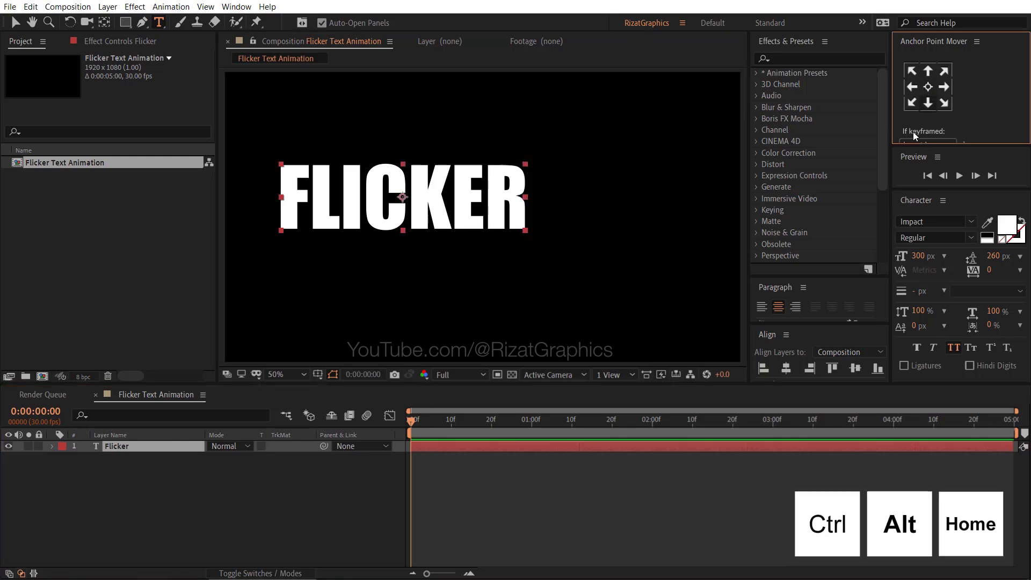
click(855, 368)
click(787, 369)
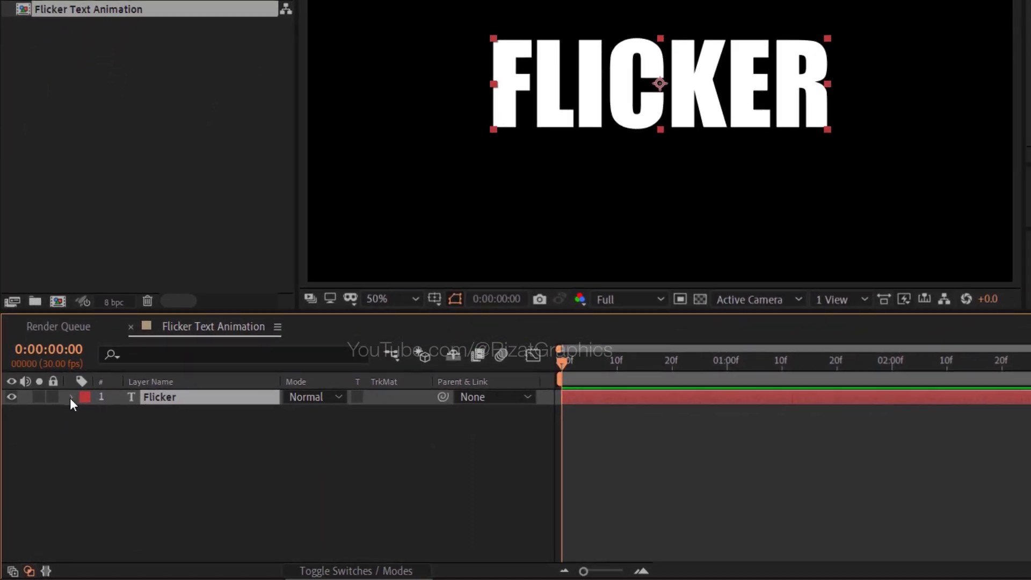
Add an Opacity animator to the Flicker text layer and set its opacity to 0%.
click(71, 397)
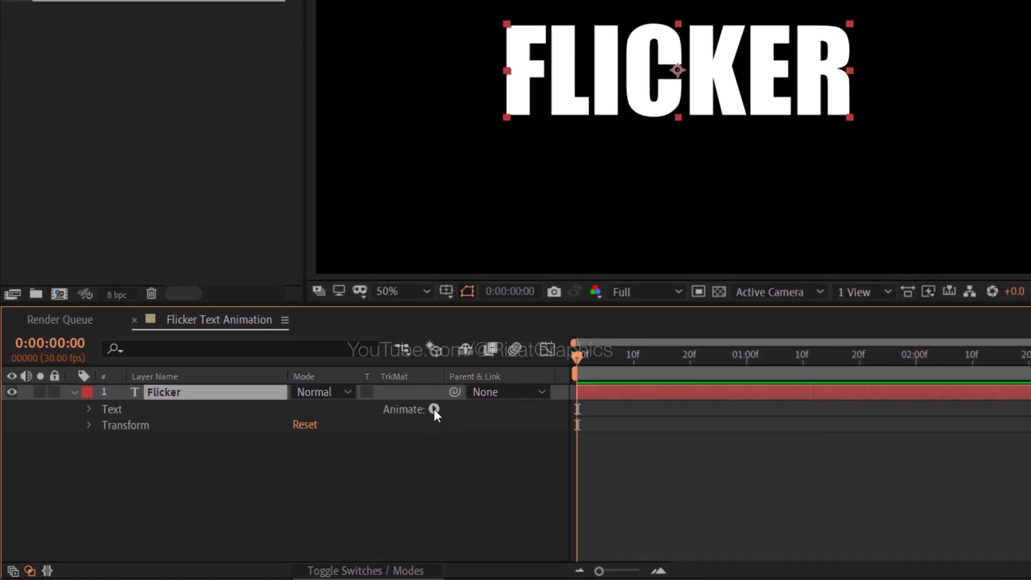
click(434, 408)
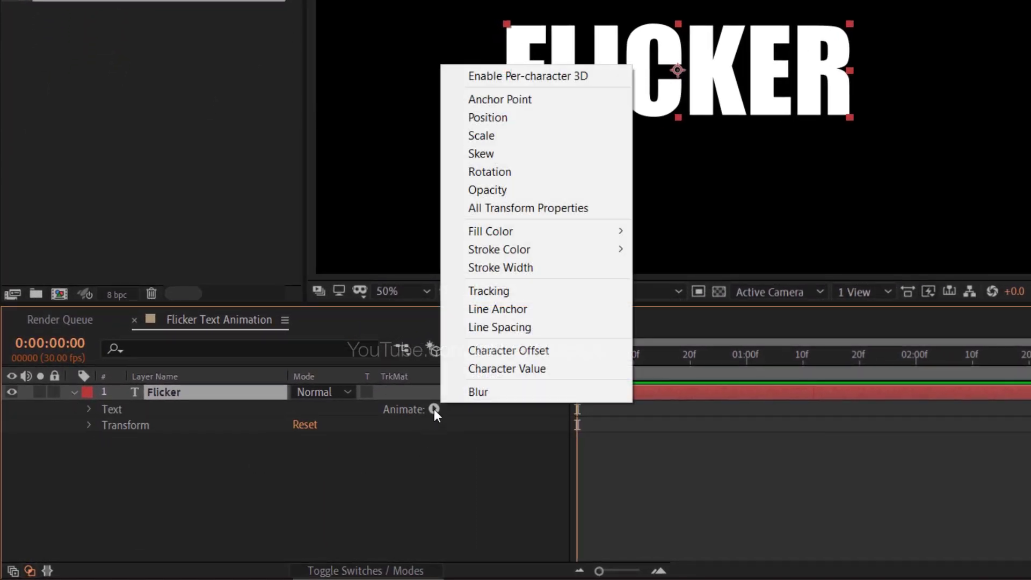
click(562, 192)
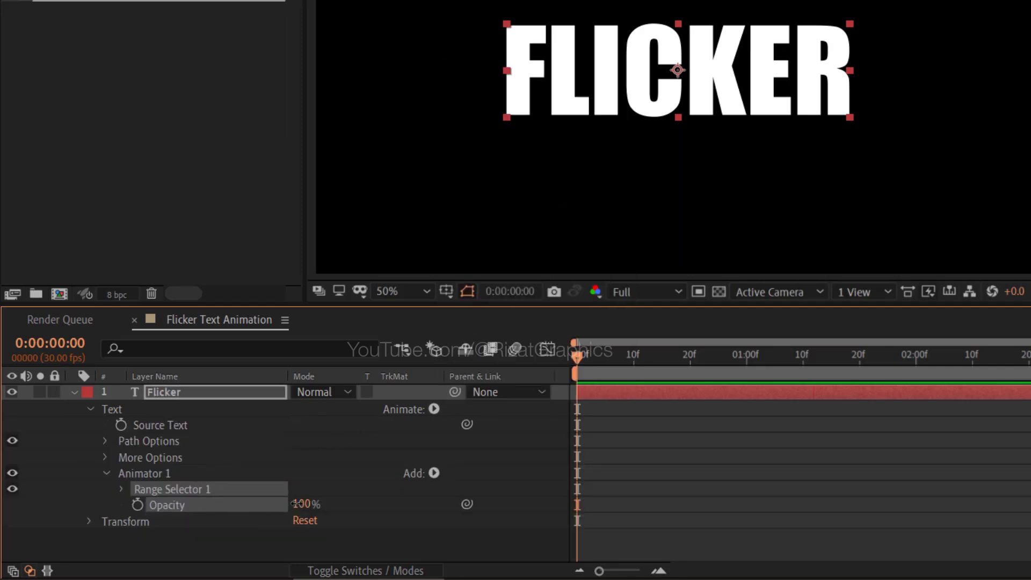
drag(291, 503, 194, 494)
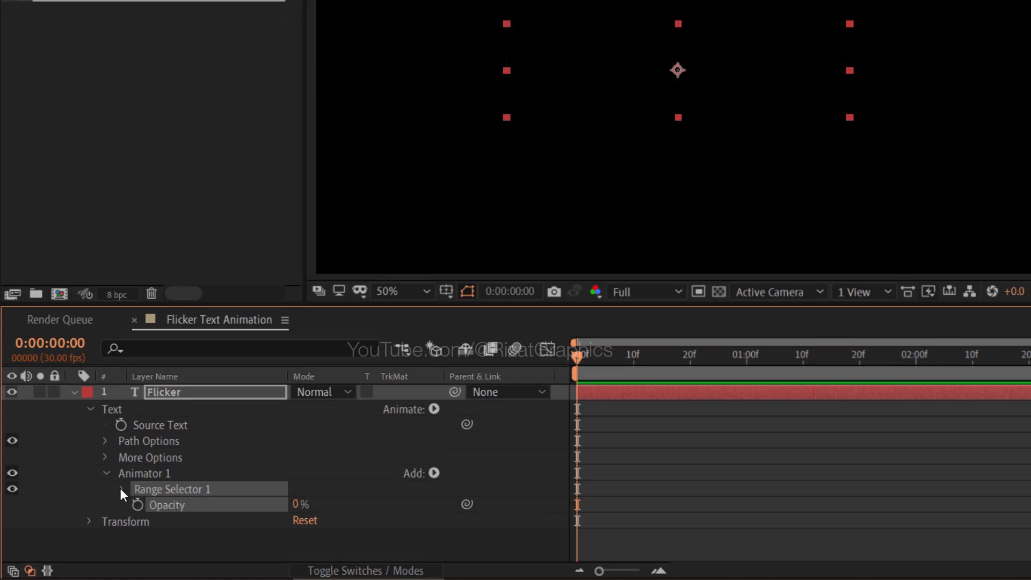
Keyframe Range Selector Start at 0% at 0:00 and 100% at 2:00.
click(121, 489)
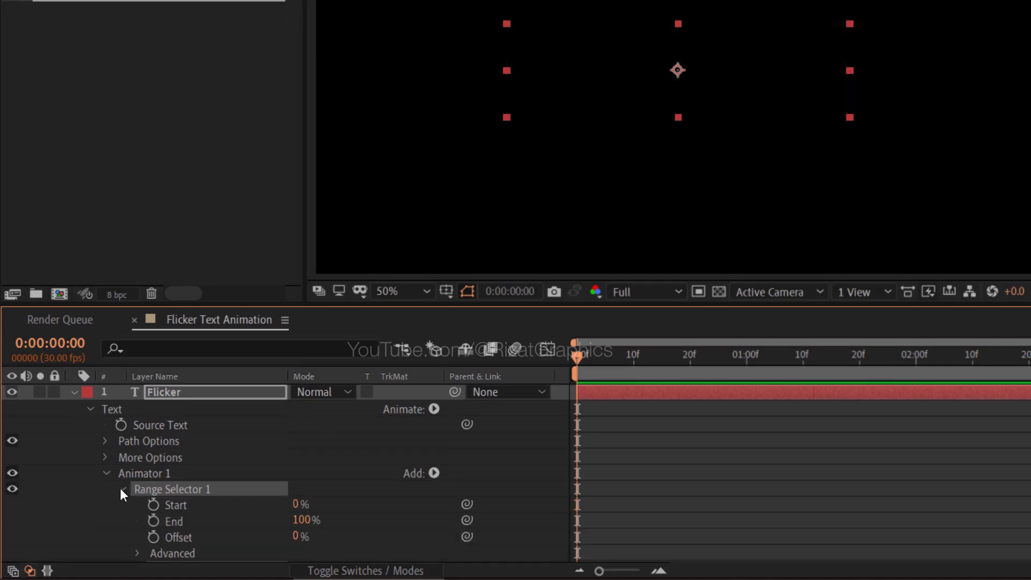
click(153, 507)
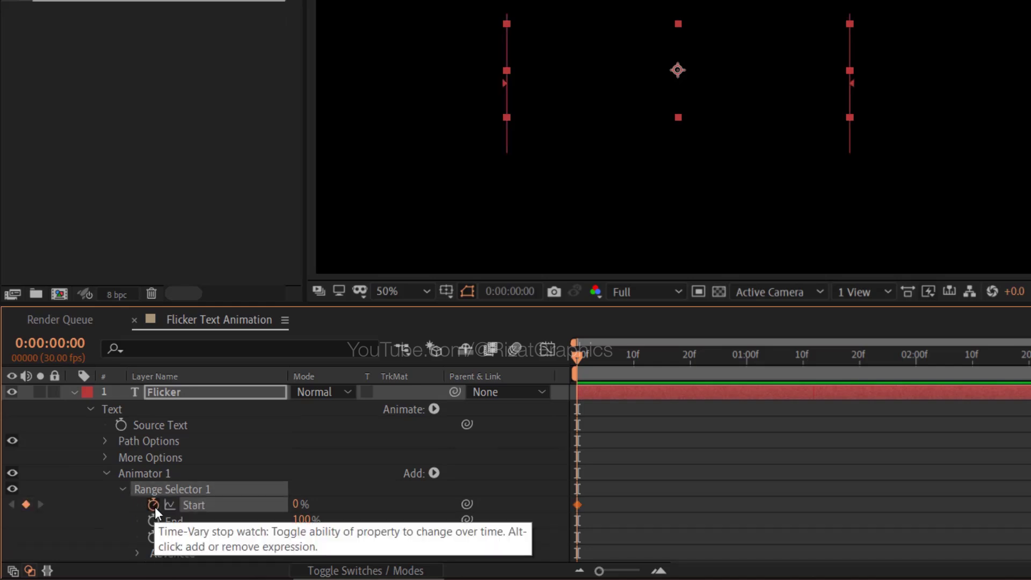
click(917, 359)
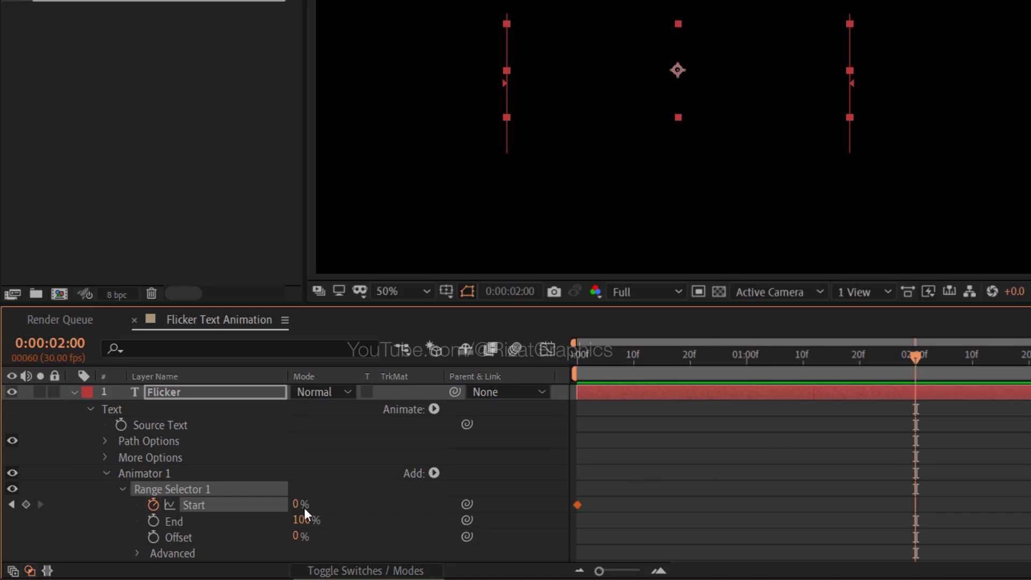
drag(299, 513, 435, 513)
Return to the start and preview the letter-by-letter reveal.
drag(920, 373, 575, 361)
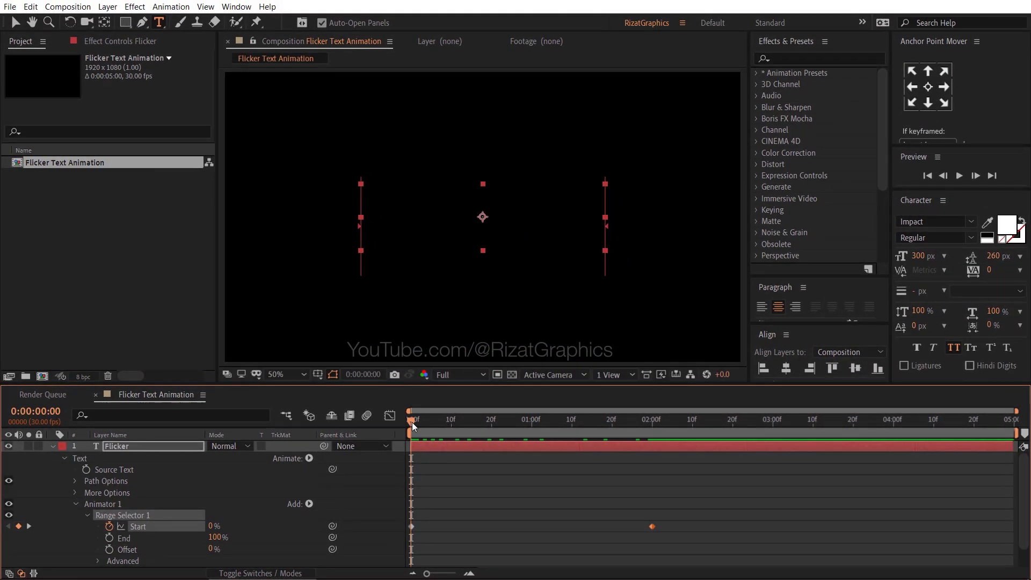
key(space)
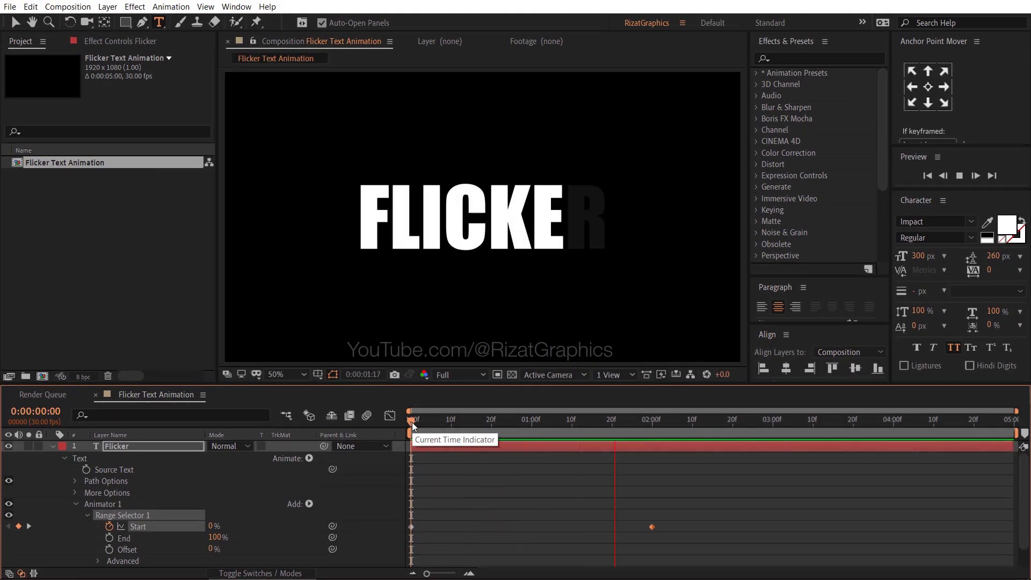
key(space)
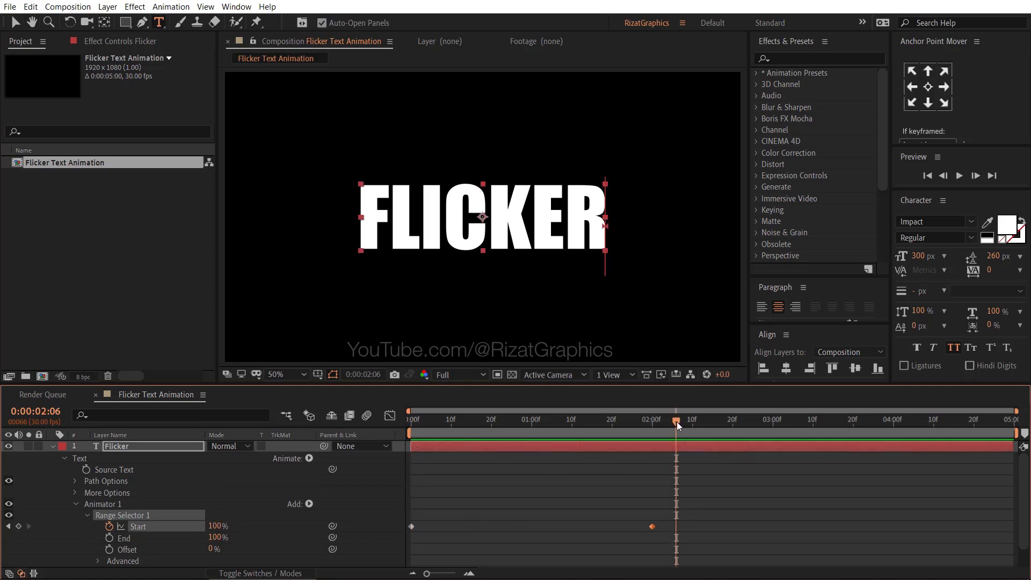
drag(676, 421, 553, 425)
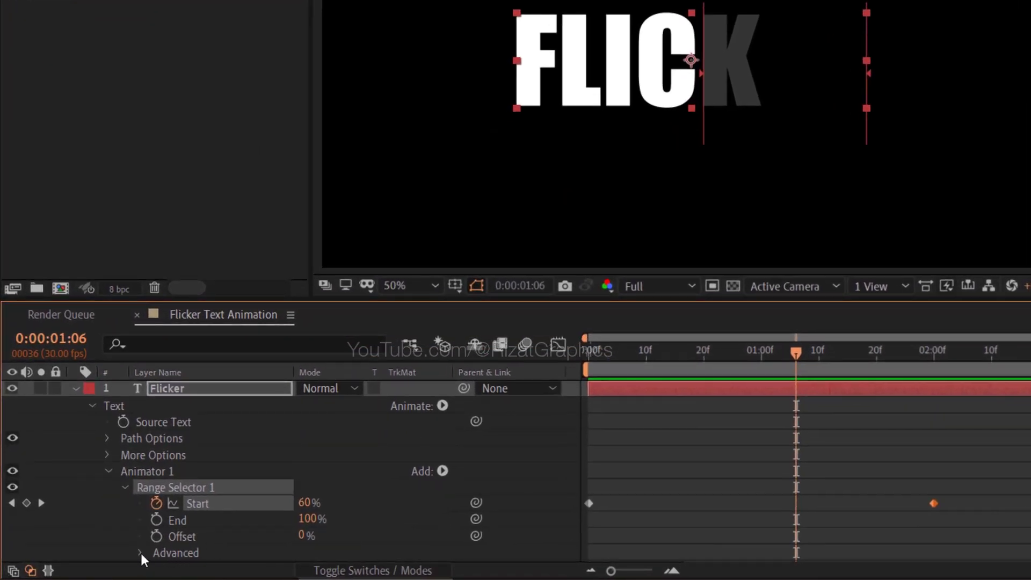
In Advanced, set Smoothness to 0% and turn Randomize Order on.
click(140, 553)
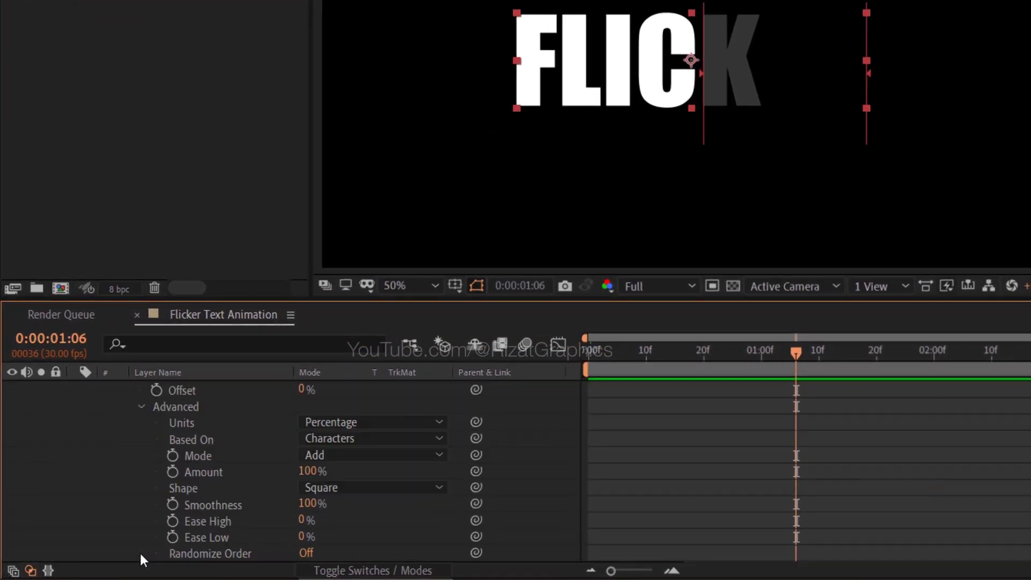
drag(310, 506, 262, 504)
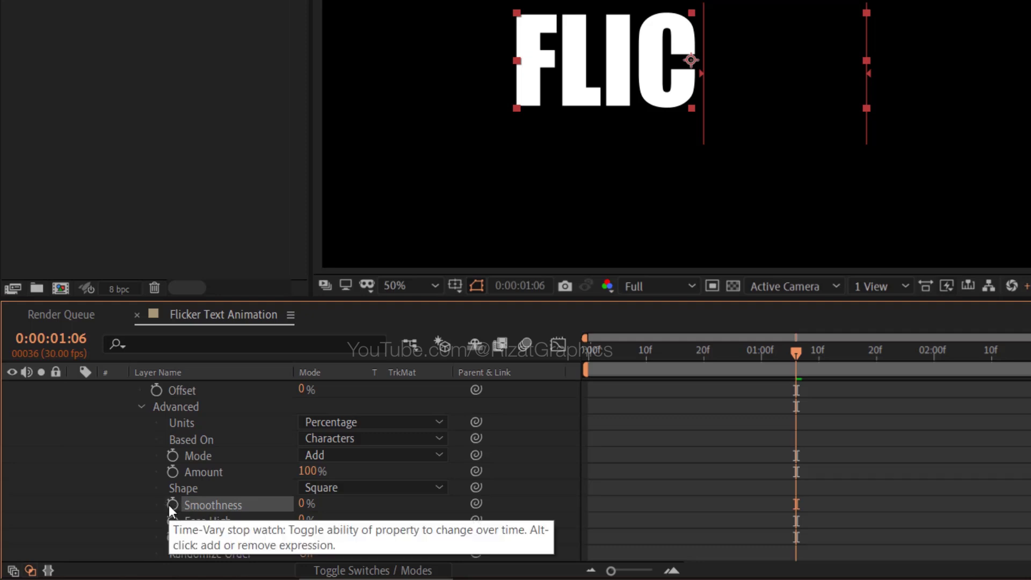
scroll(388, 526, down, 2)
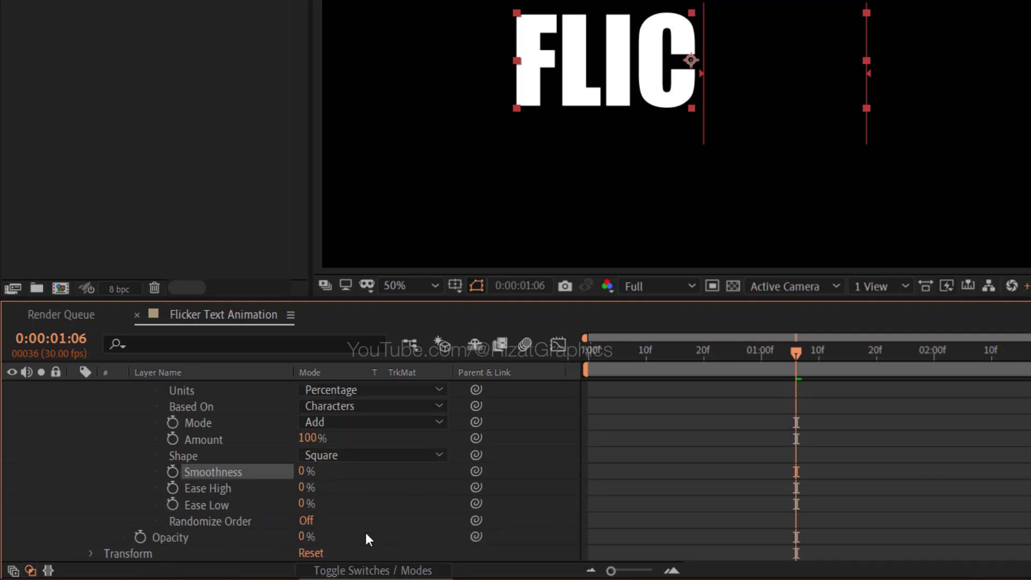
click(306, 521)
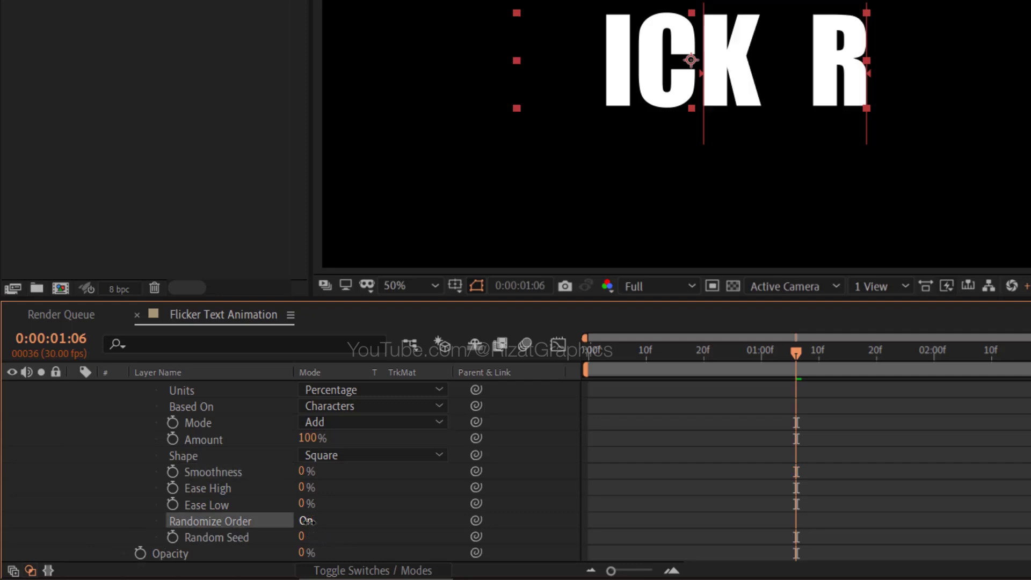
Keyframe Random Seed at 0 at 0:00 and 35 at 2:00.
key(Home)
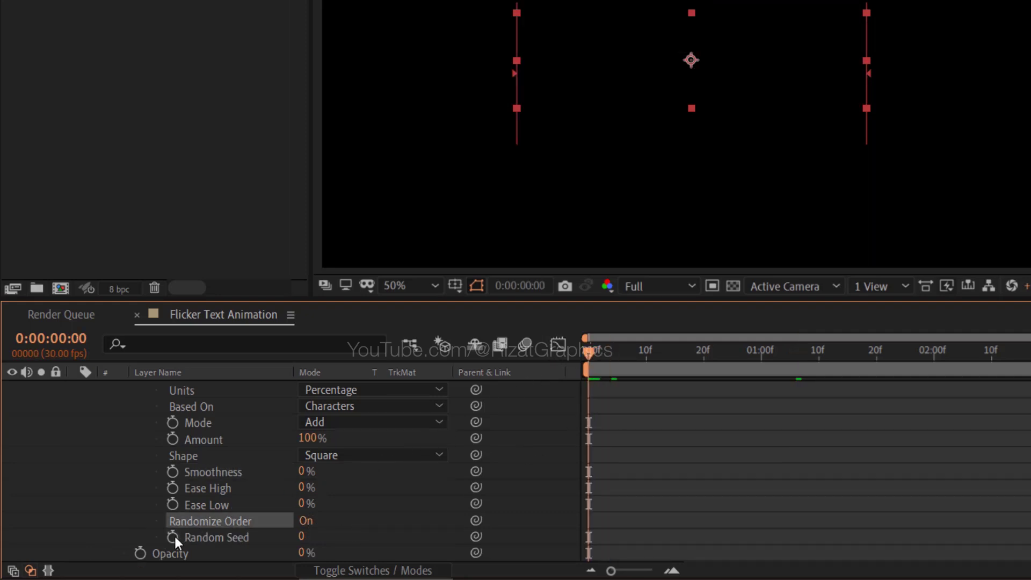
click(173, 537)
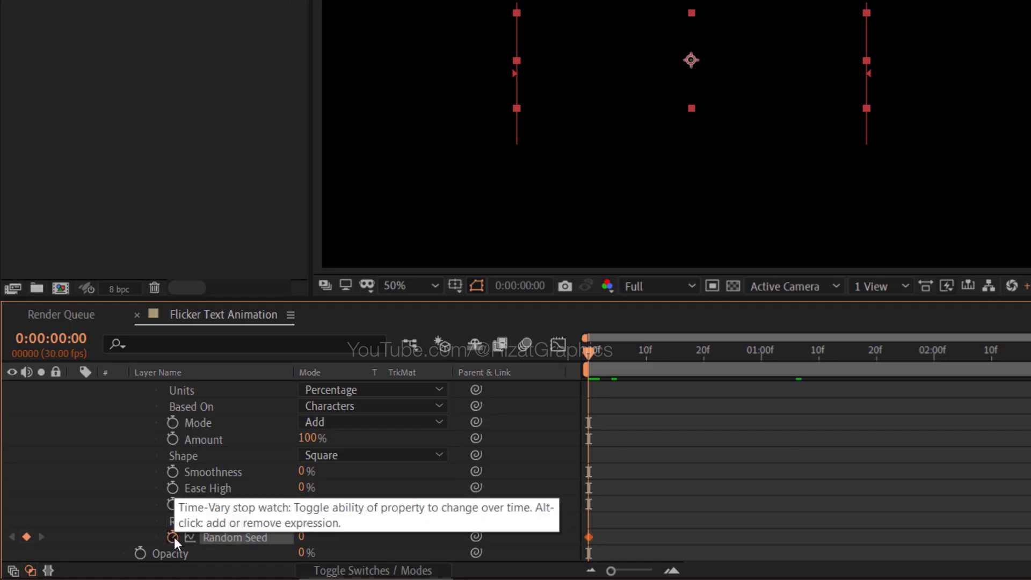
click(934, 352)
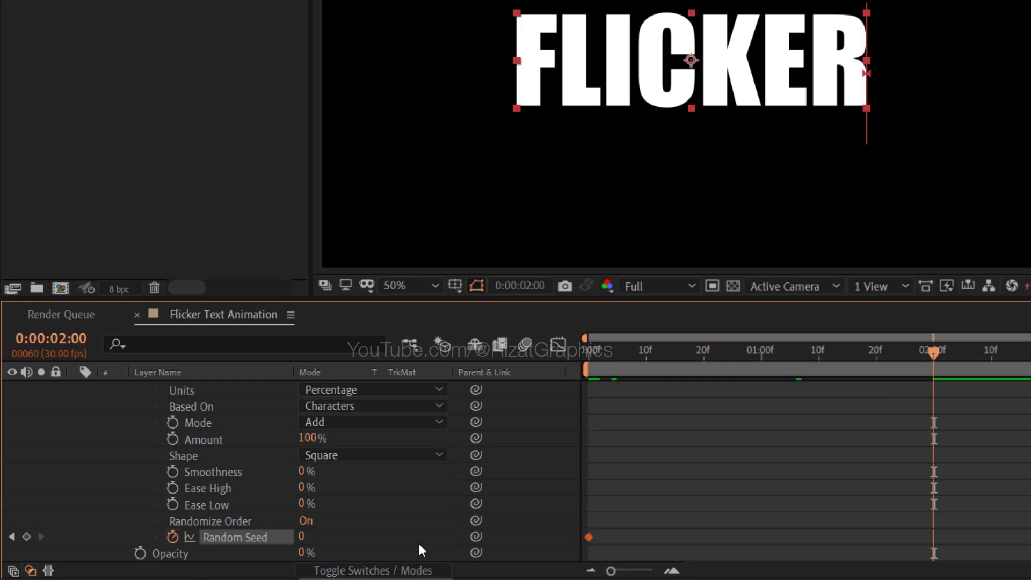
click(308, 535)
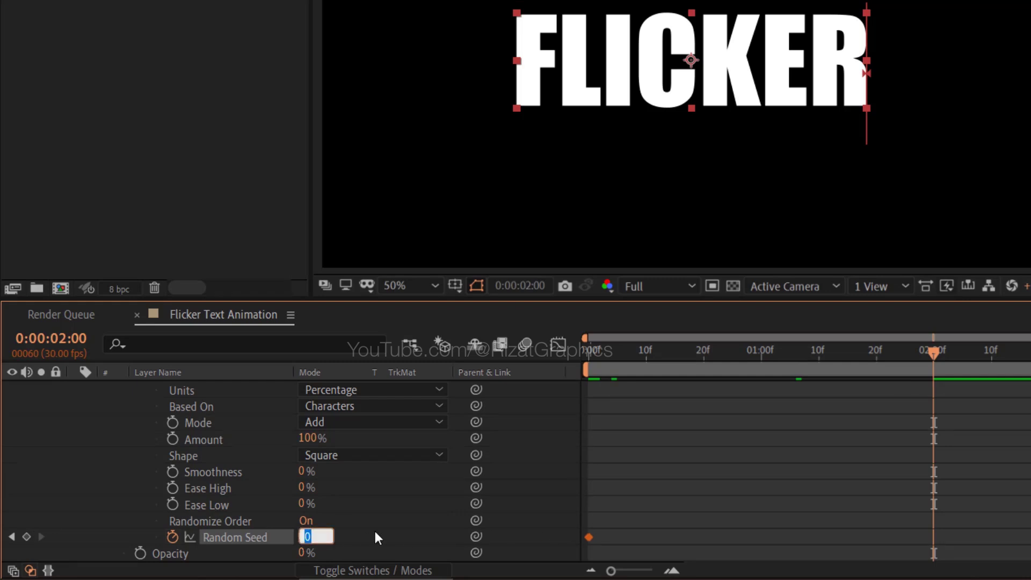
text(35)
key(Return)
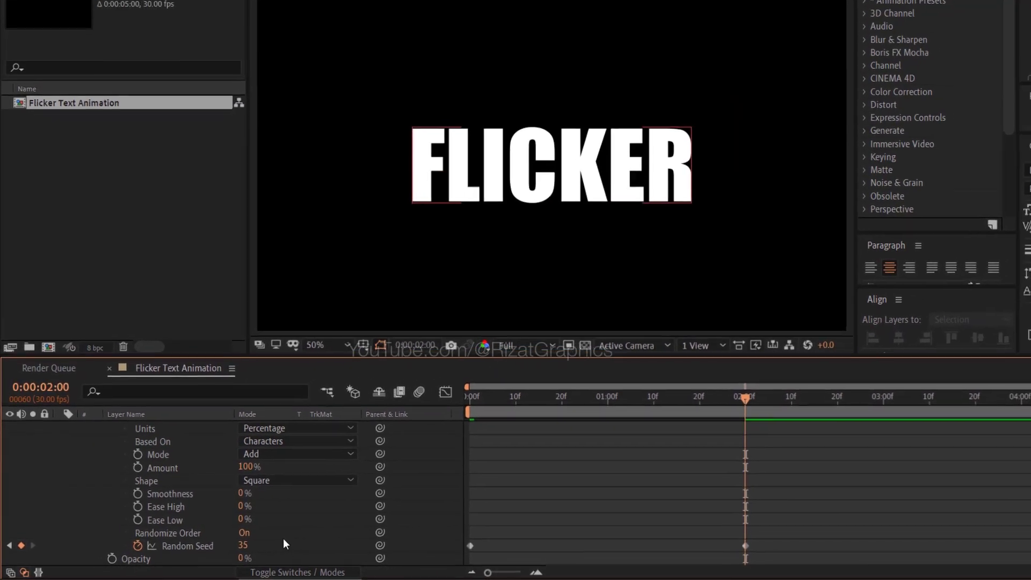
Collapse the Flicker layer's properties and play back the flicker animation.
scroll(97, 500, up, 5)
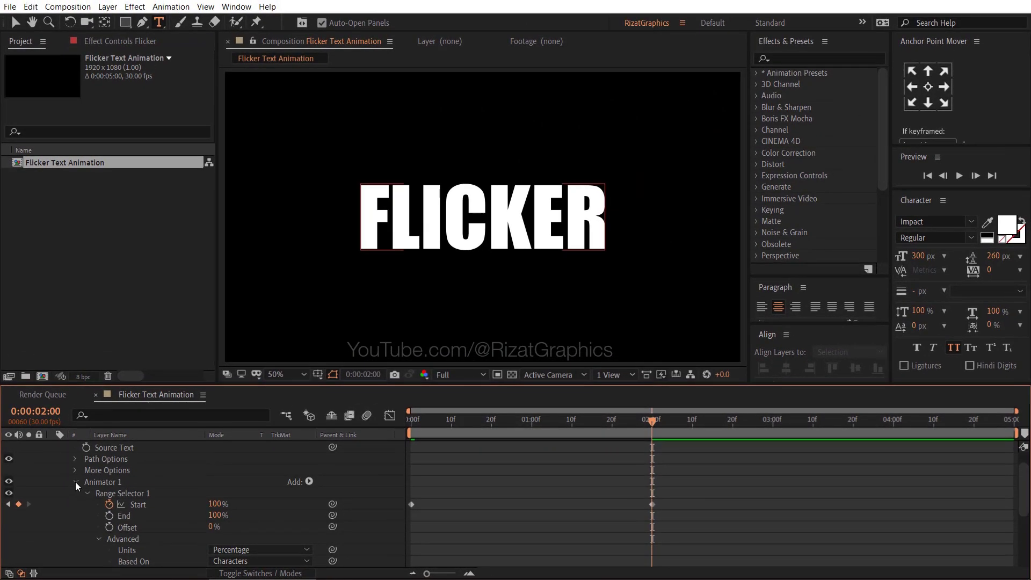
click(75, 485)
click(53, 446)
click(404, 413)
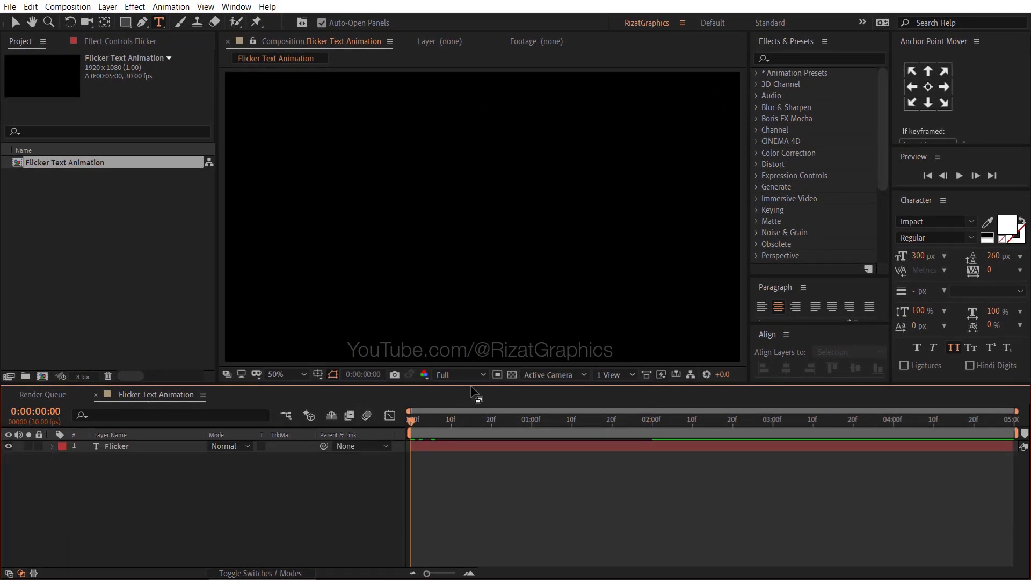
drag(471, 386, 476, 400)
click(959, 177)
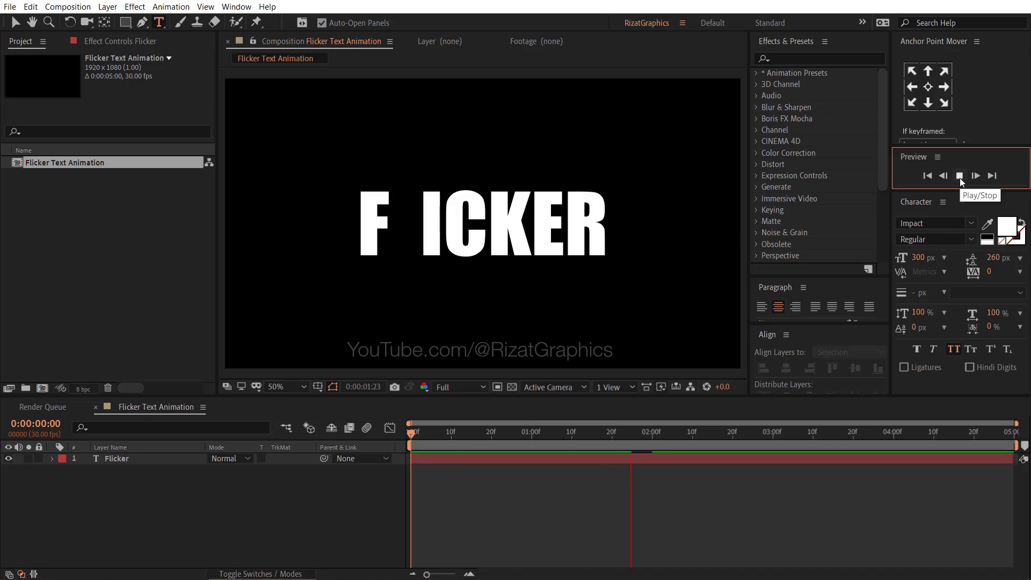
Add hold keyframes for Start and Random Seed at the 3:00 mark.
click(960, 177)
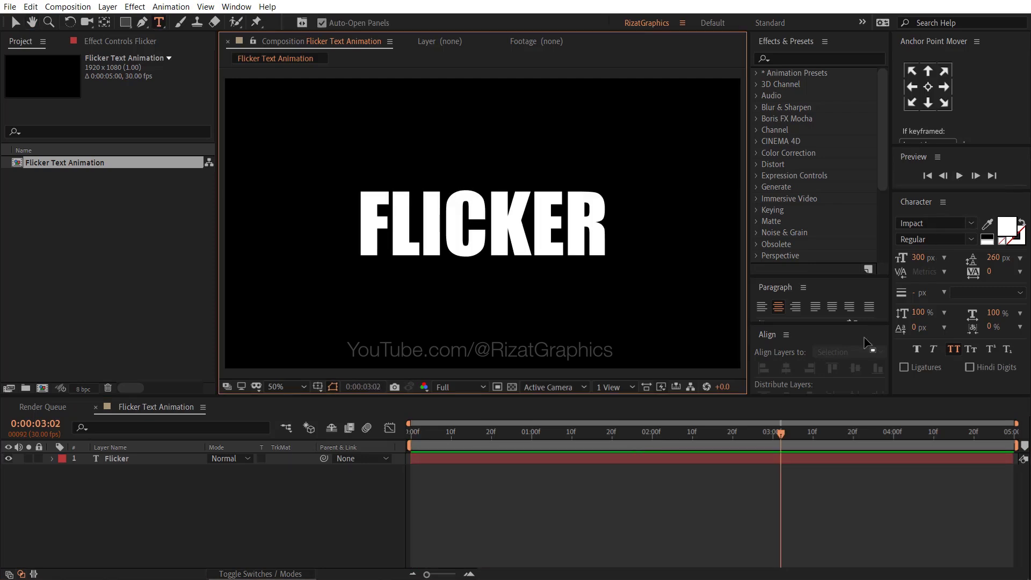
key(u)
click(620, 459)
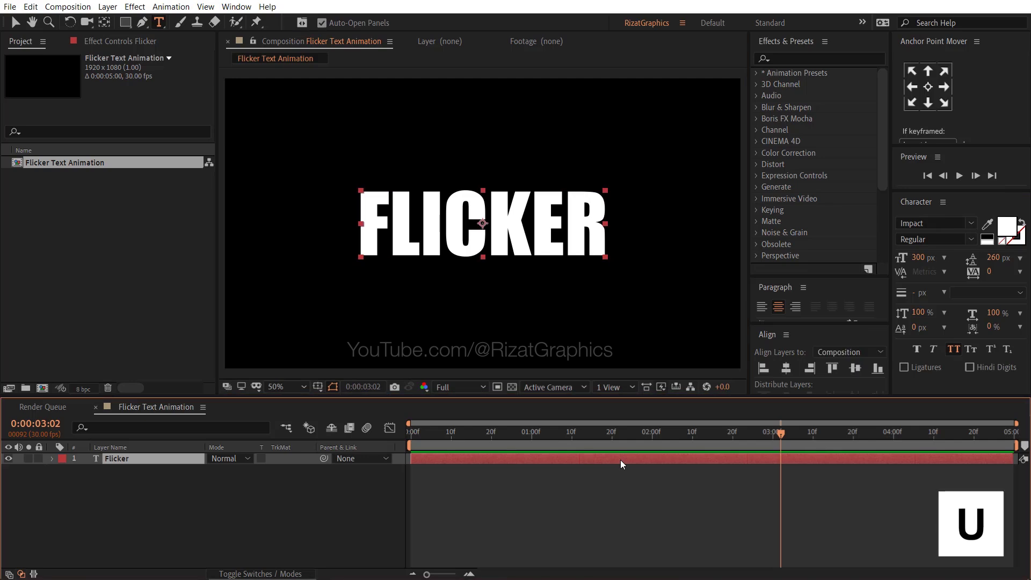
key(u)
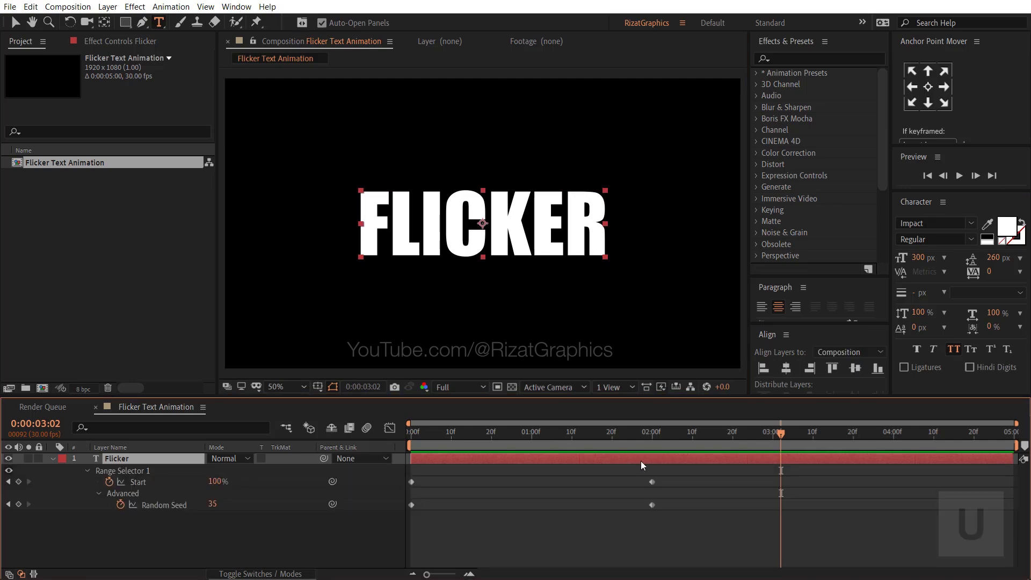
drag(782, 435, 774, 432)
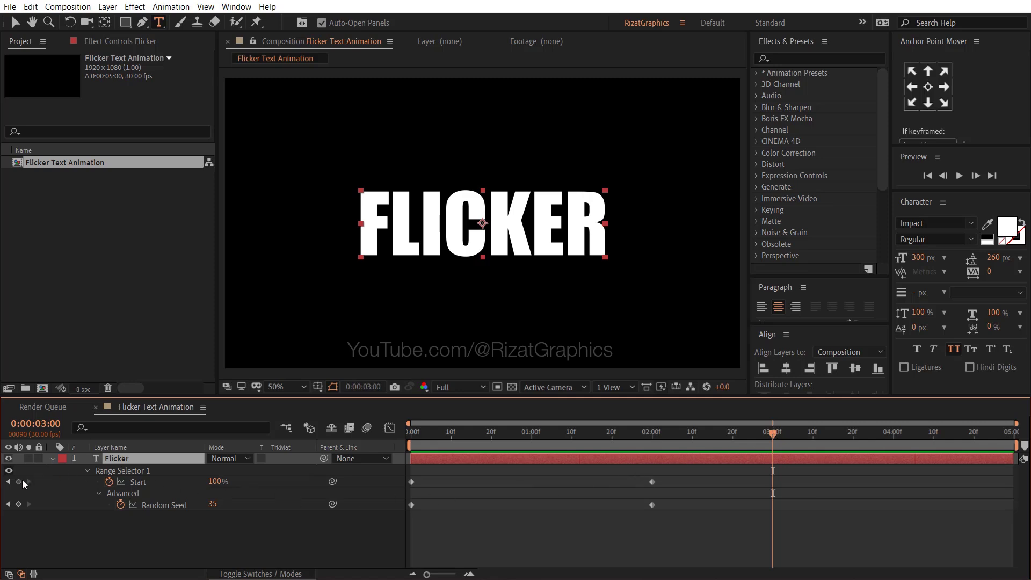
click(20, 483)
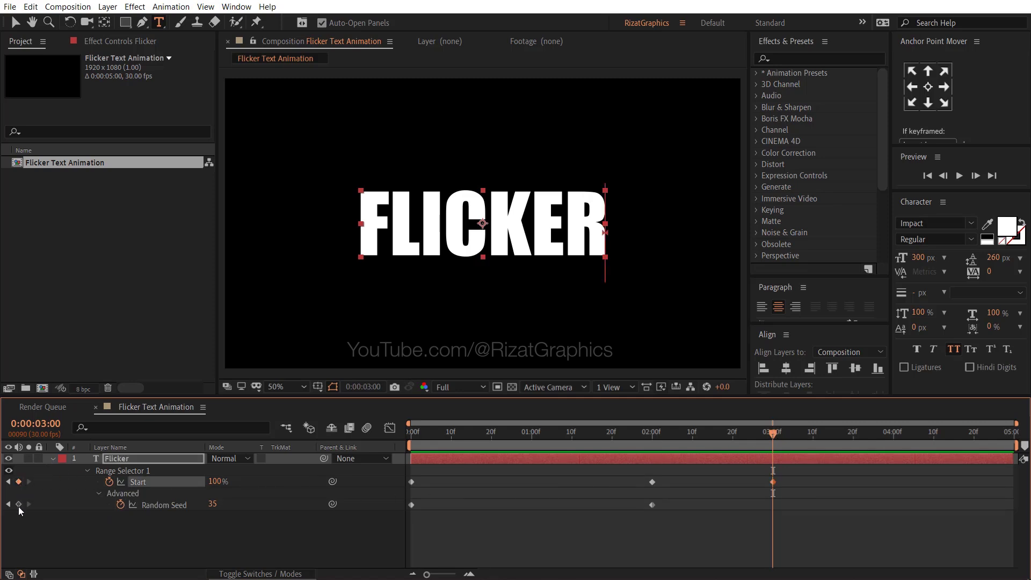
click(18, 506)
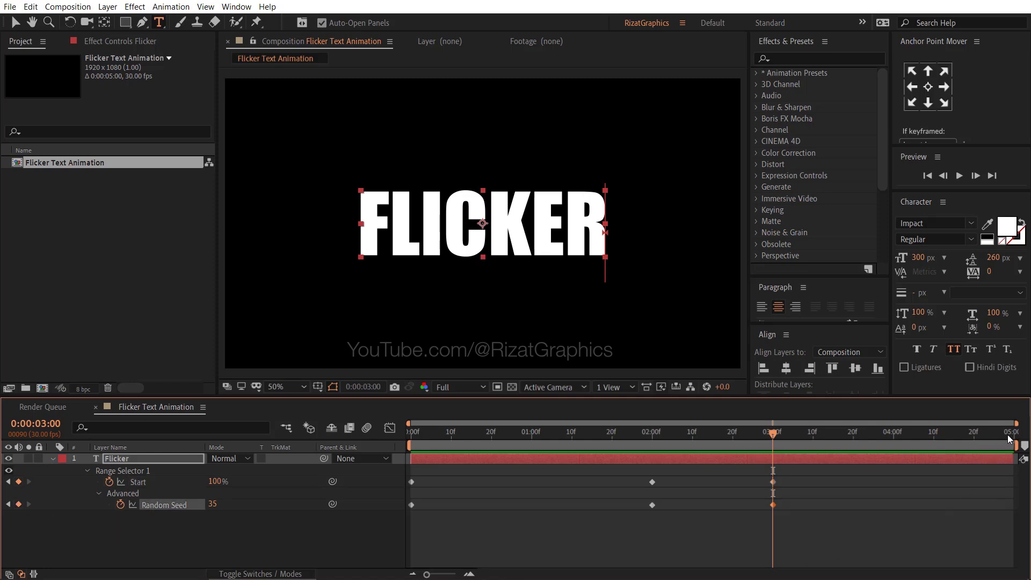
At the last frame set Random Seed to 0 and Start to 0%, then return to 0:00.
drag(1013, 437, 1027, 437)
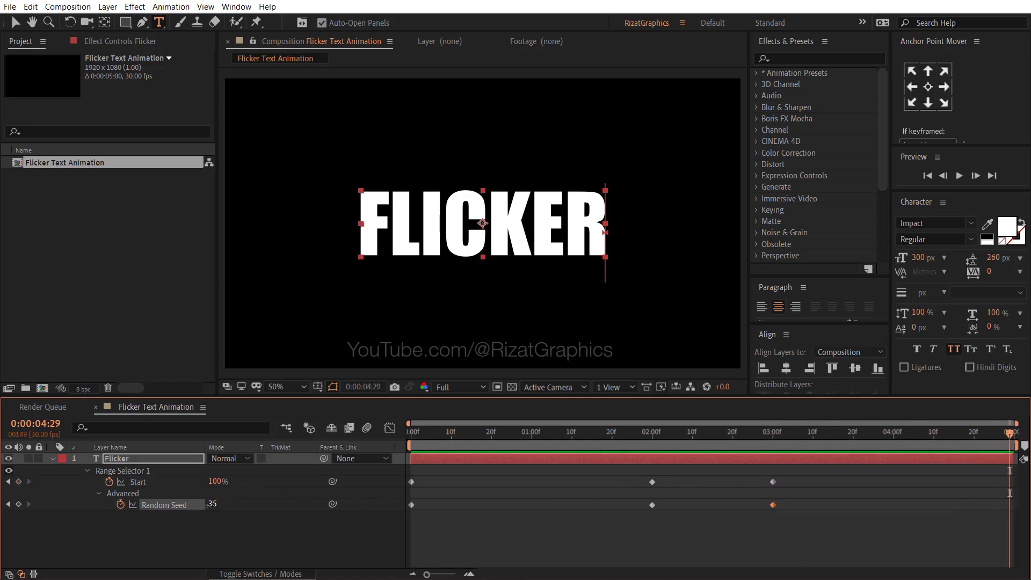
click(210, 504)
key(Return)
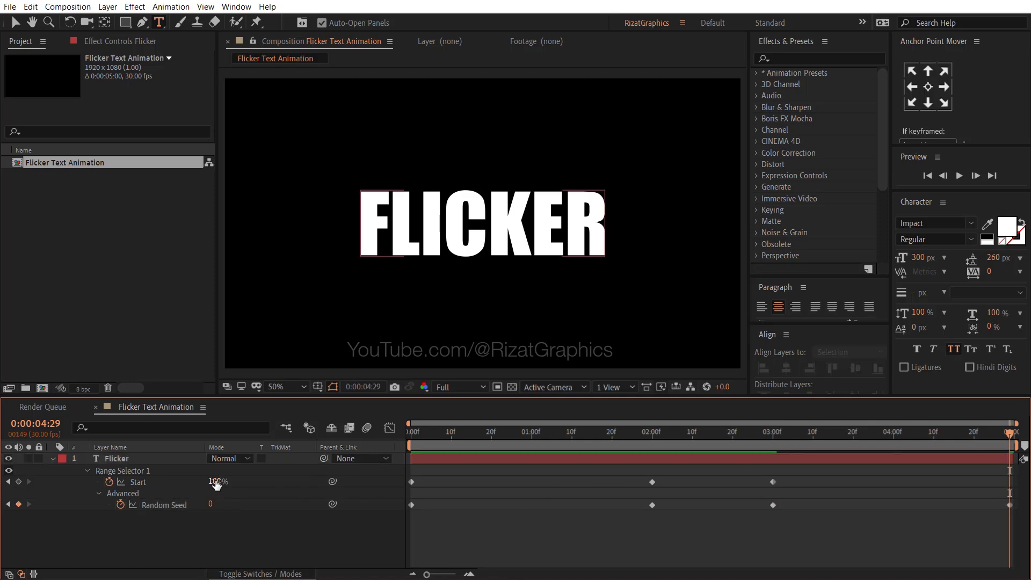
click(215, 482)
text(0)
key(Return)
drag(450, 434, 401, 431)
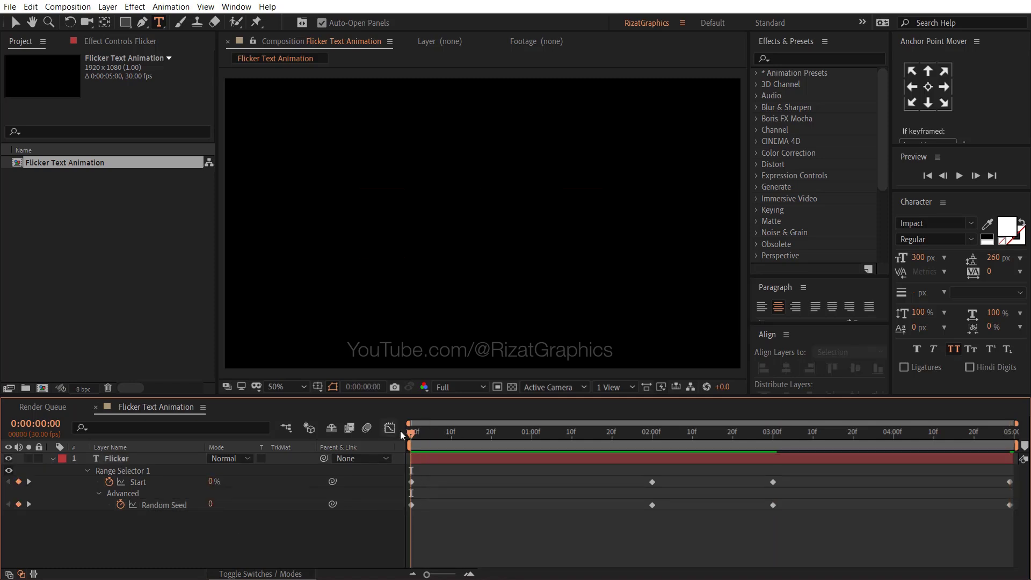
click(960, 176)
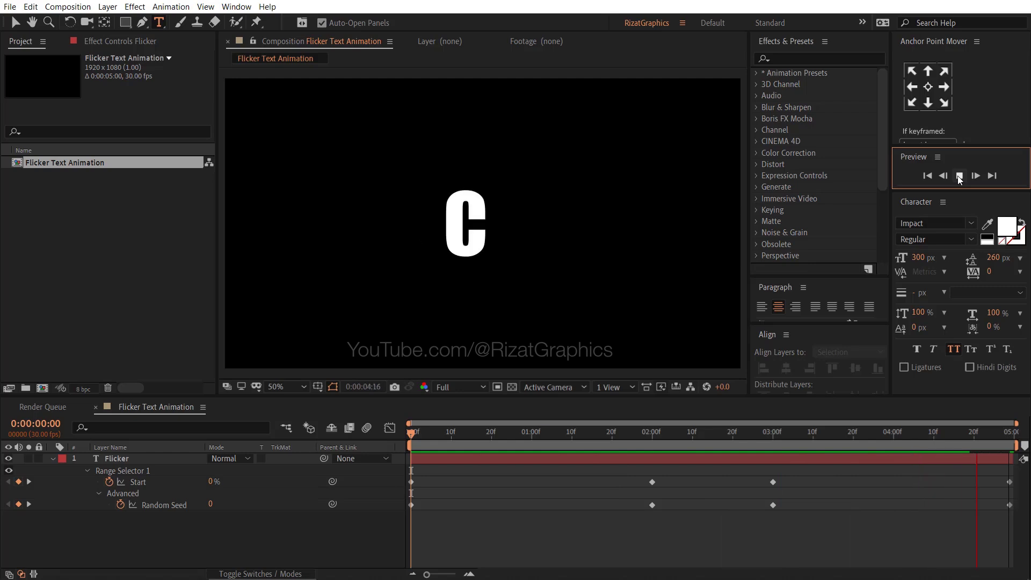
click(960, 179)
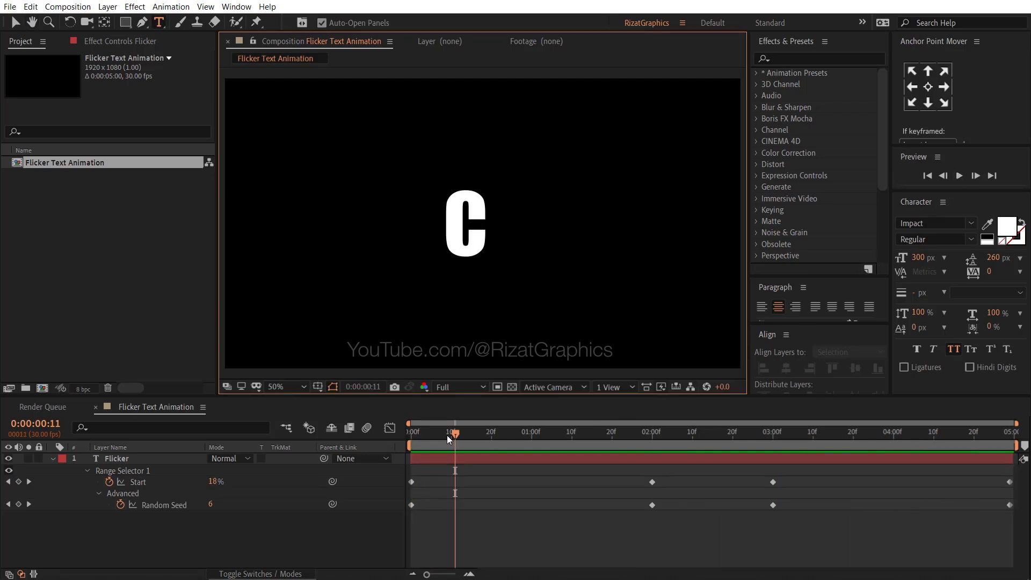
drag(446, 435, 382, 430)
click(57, 460)
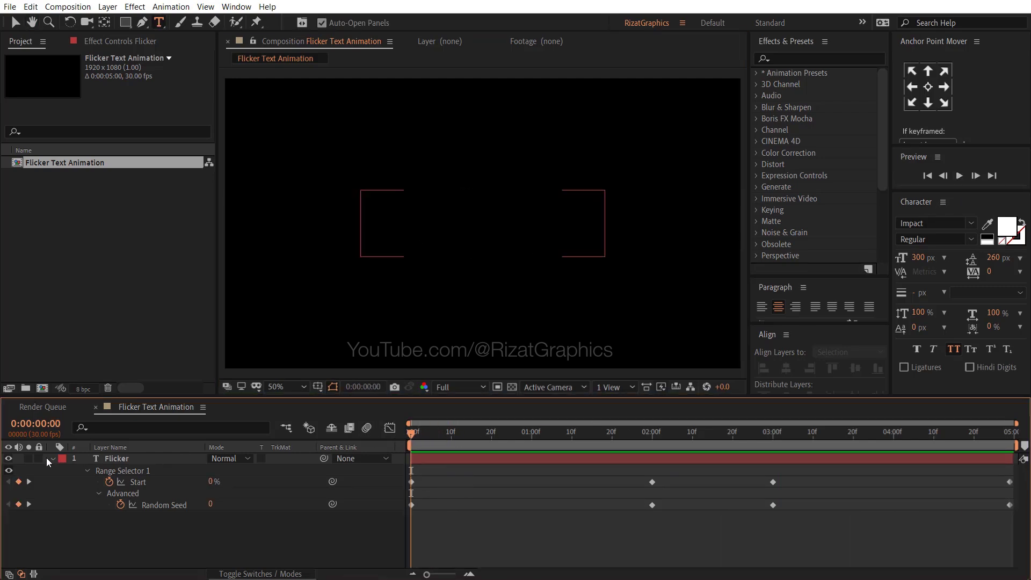
Duplicate the Flicker layer and rename the copy Flicker Stroke.
click(51, 459)
click(113, 460)
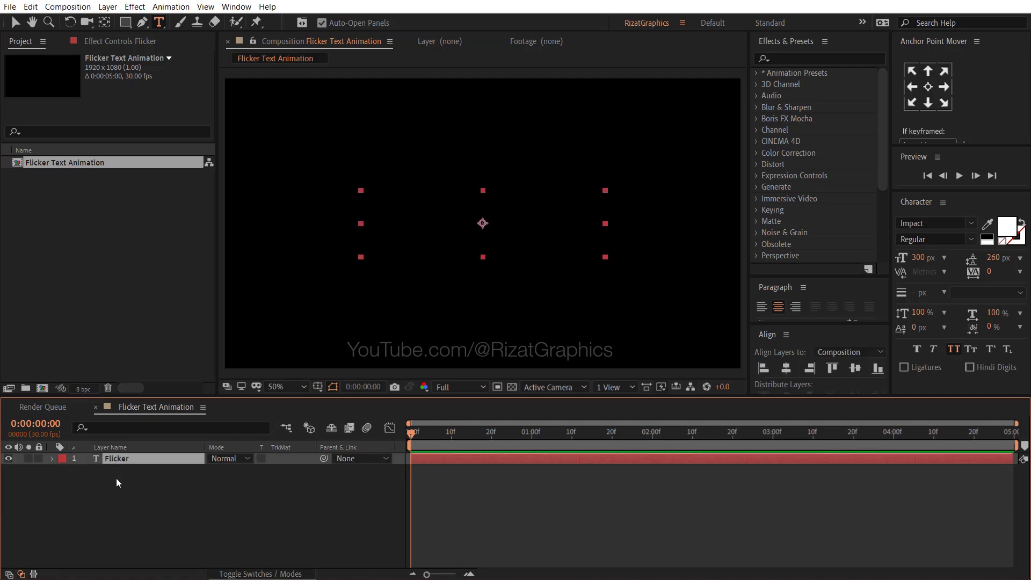
key(ctrl+d)
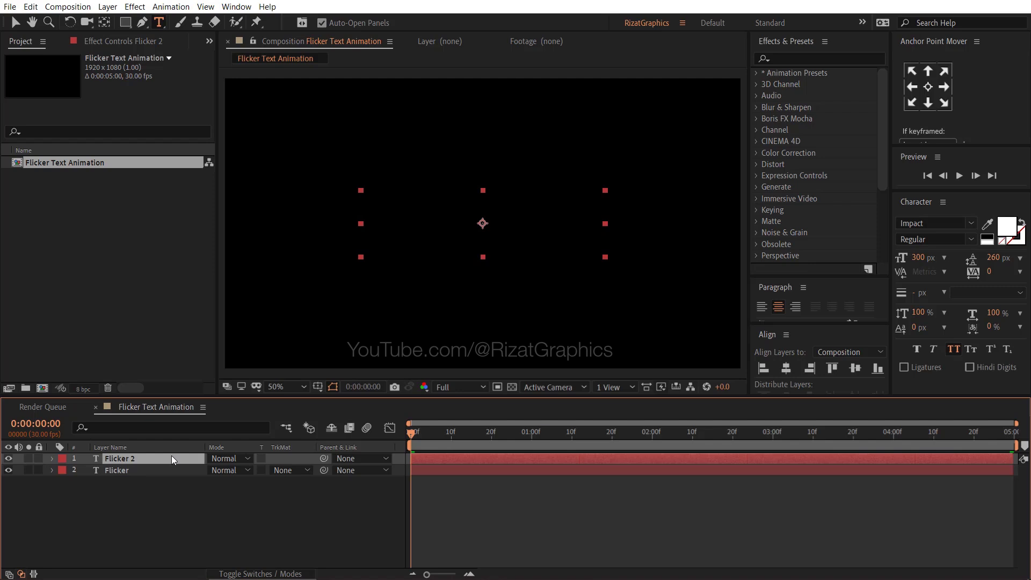
key(Return)
key(Right)
key(BackSpace)
text(Str)
key(Return)
Hide the original Flicker layer and make the copy a 5 px outline with no fill.
click(8, 471)
drag(417, 431, 626, 433)
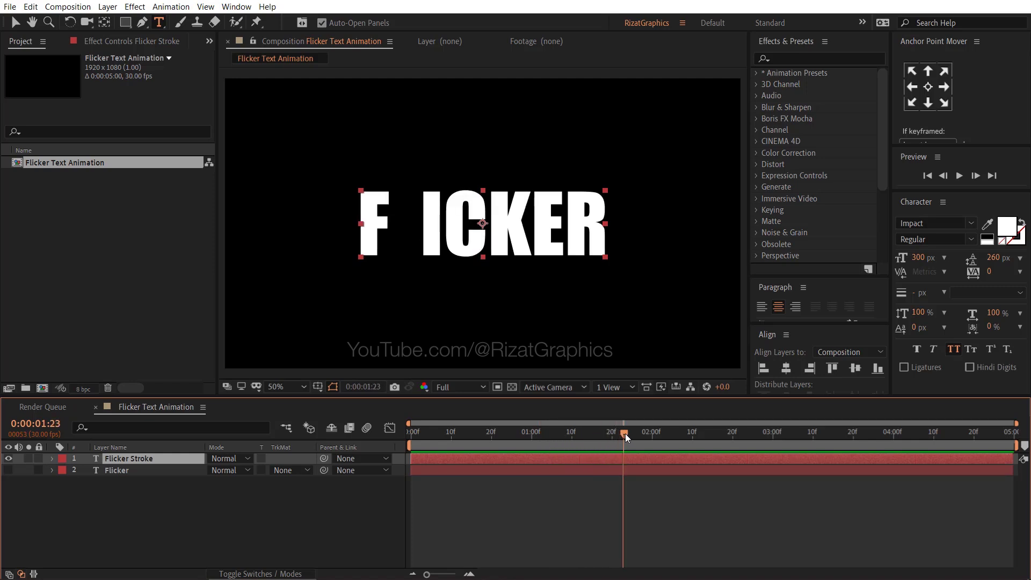
click(1023, 224)
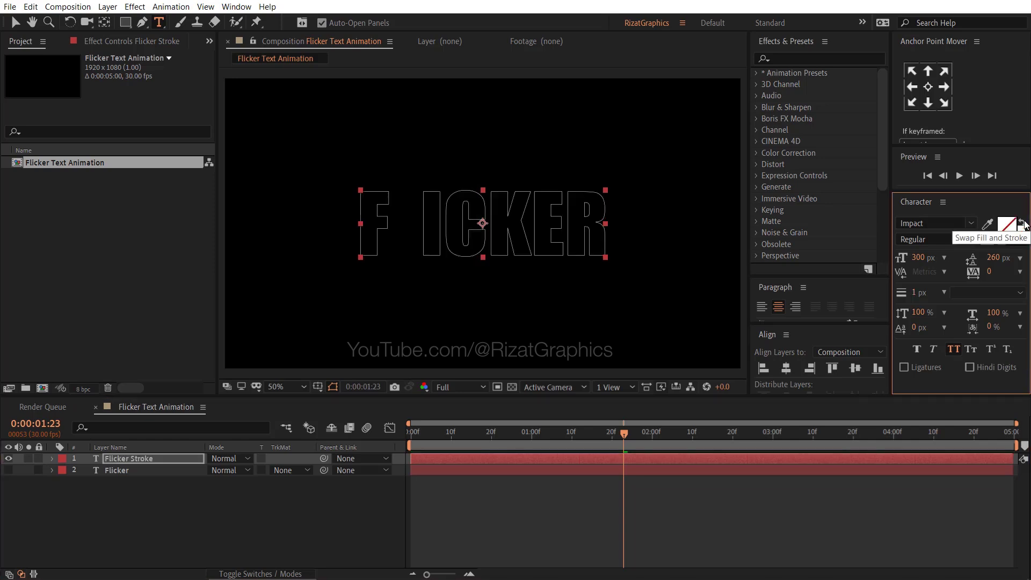
click(934, 293)
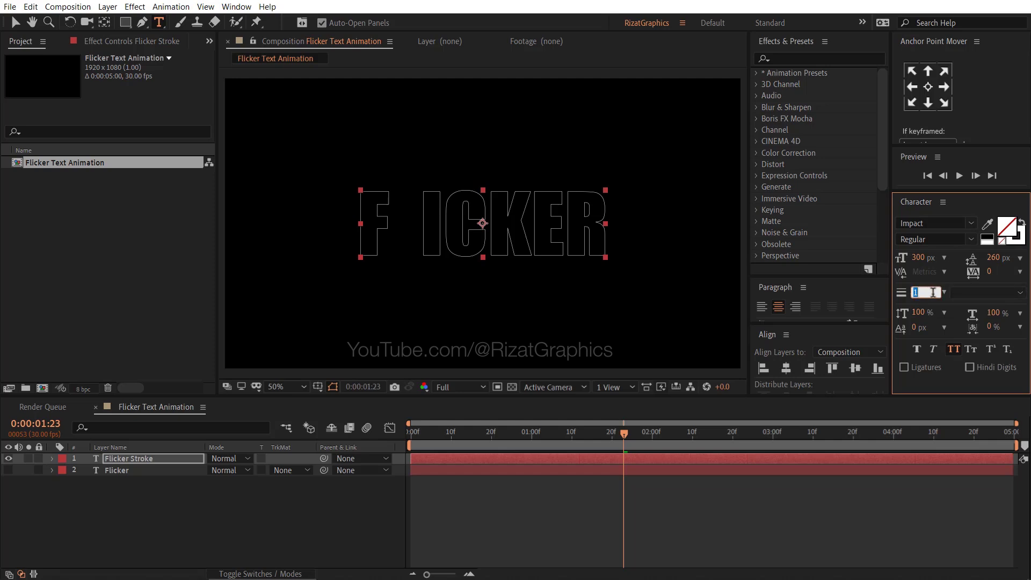
key(Return)
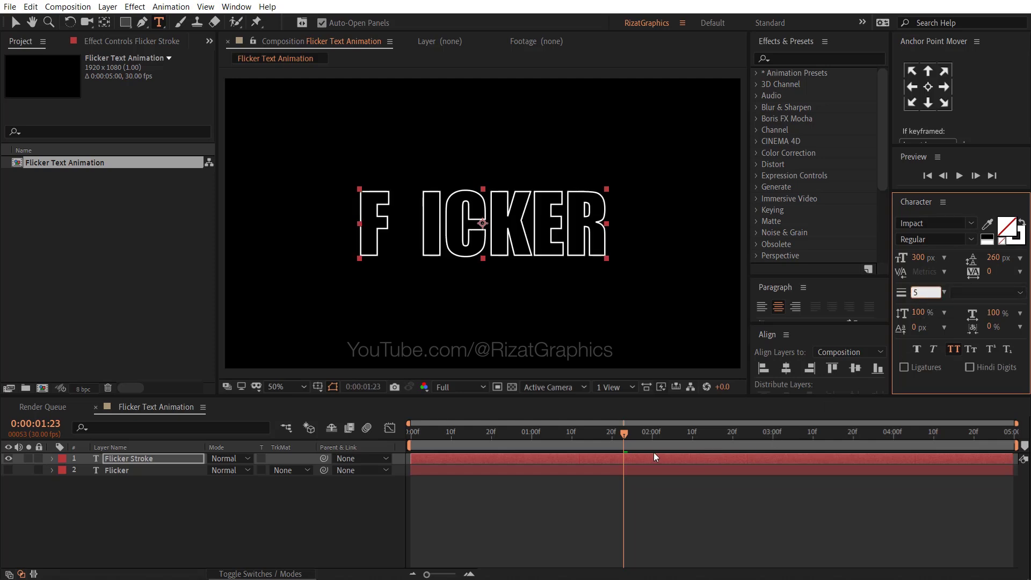
drag(621, 436, 389, 432)
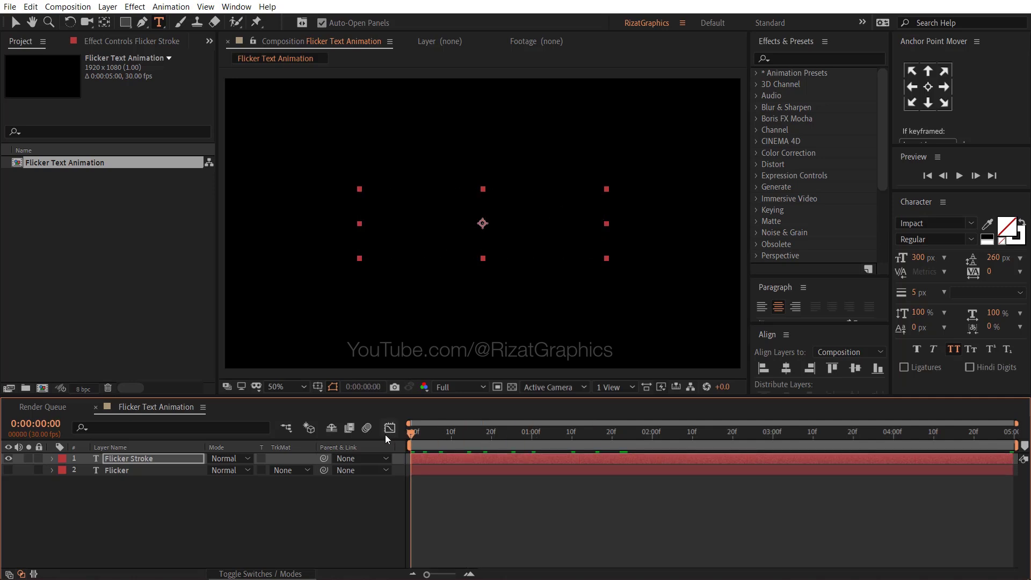
Unhide the Flicker layer, preview the animation, and reveal Flicker Stroke's keyframed properties.
click(8, 470)
click(955, 178)
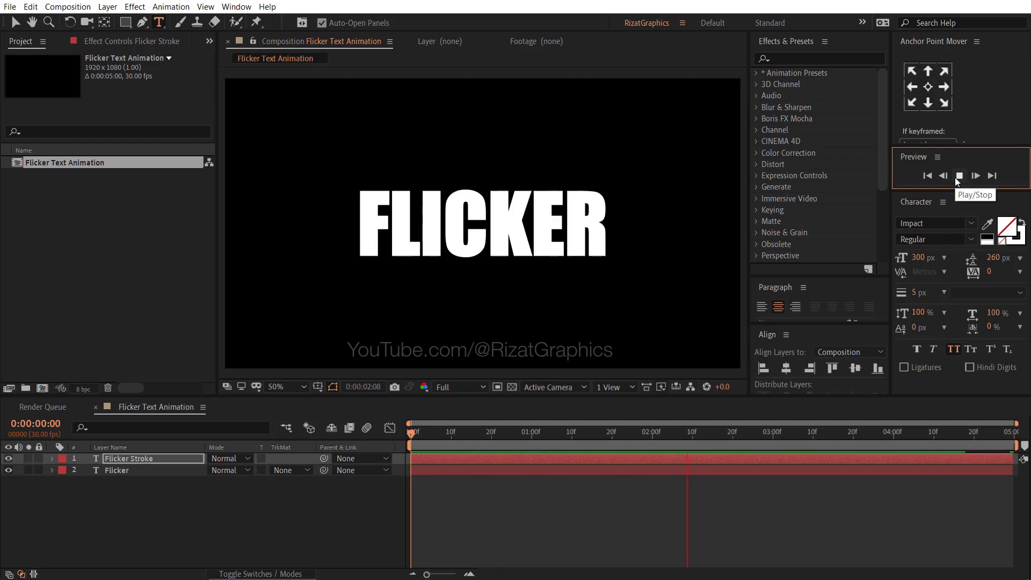
click(955, 177)
click(690, 433)
key(u)
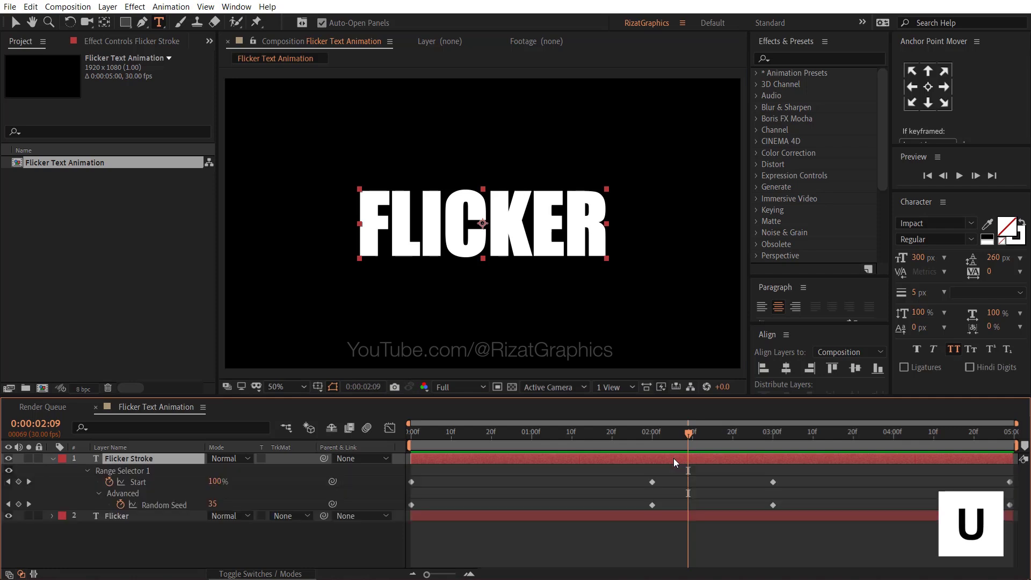
Set Flicker Stroke's Random Seed keyframes at 2:00 and 3:00 to 50.
click(652, 433)
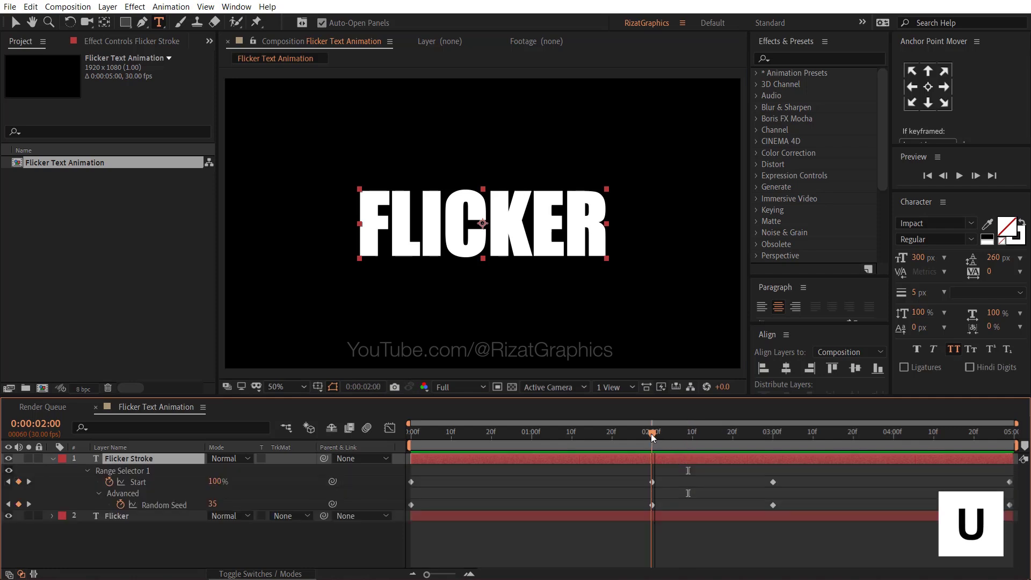
click(652, 505)
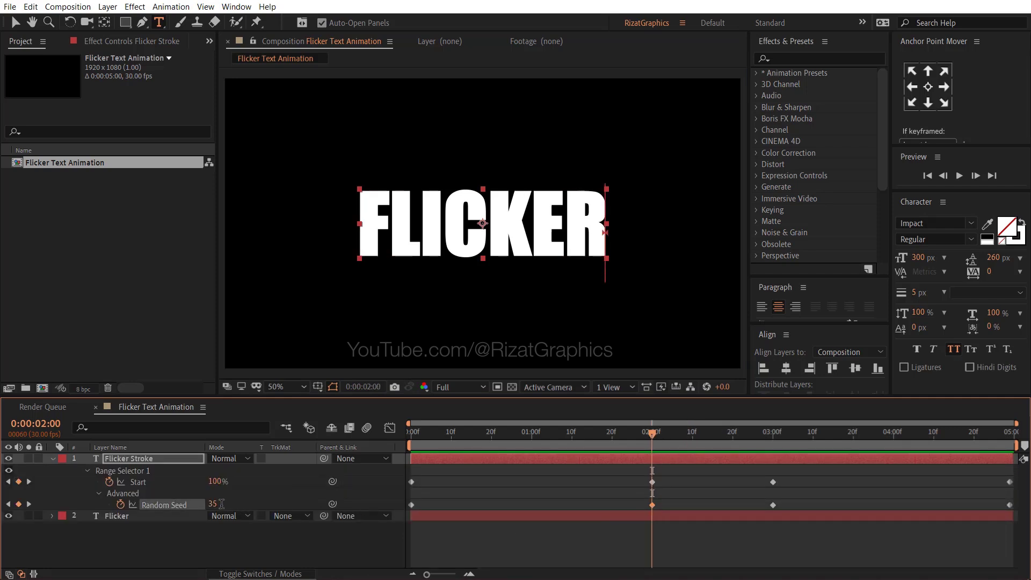
text(50)
key(Return)
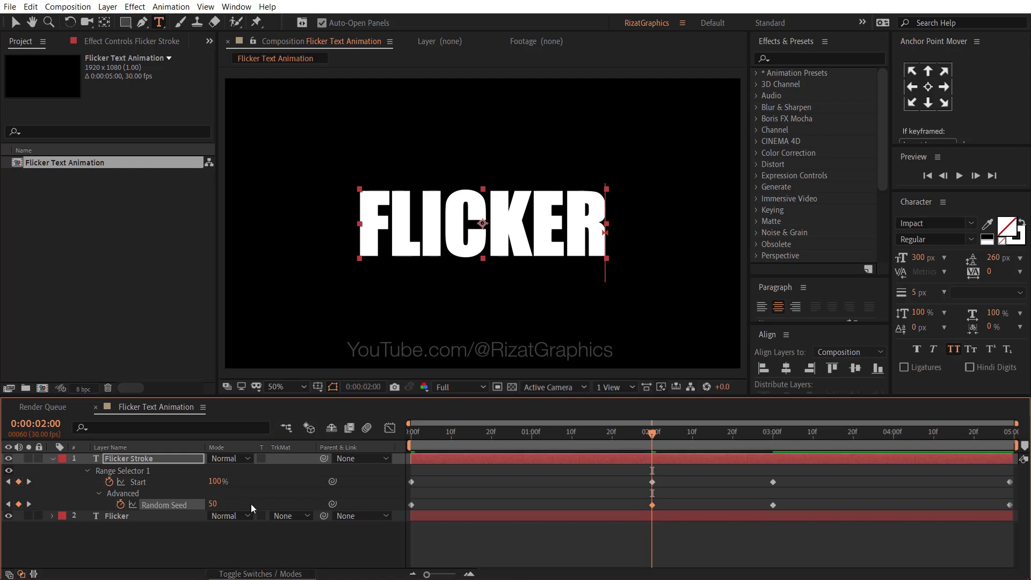
click(773, 434)
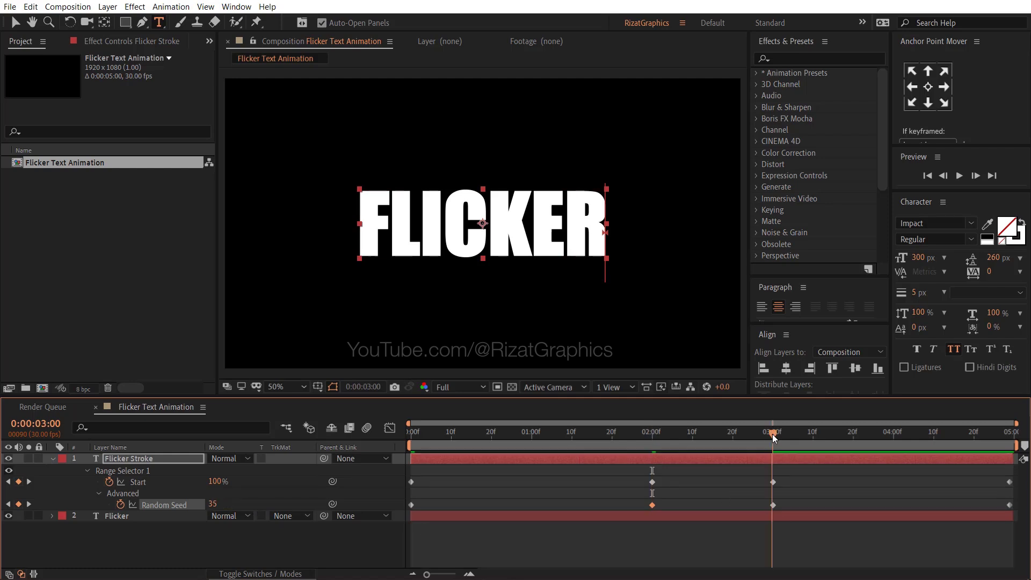
click(773, 505)
text(50)
key(Return)
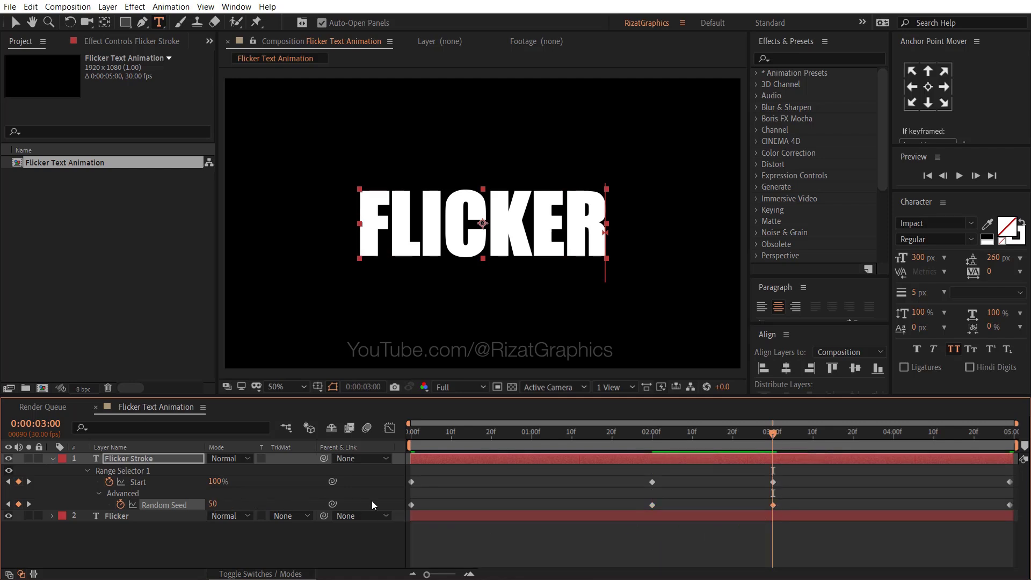
drag(417, 434, 395, 437)
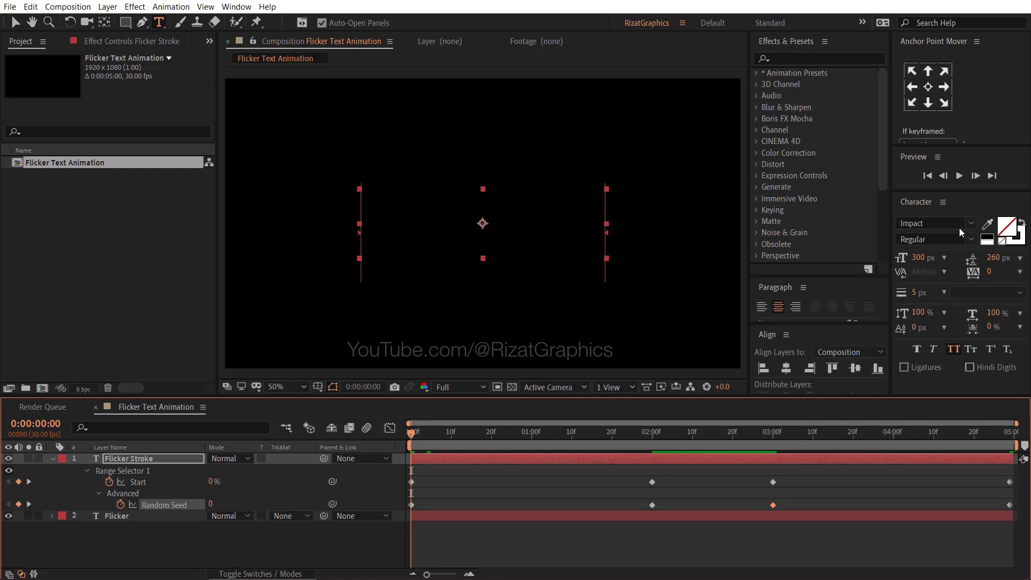
click(959, 178)
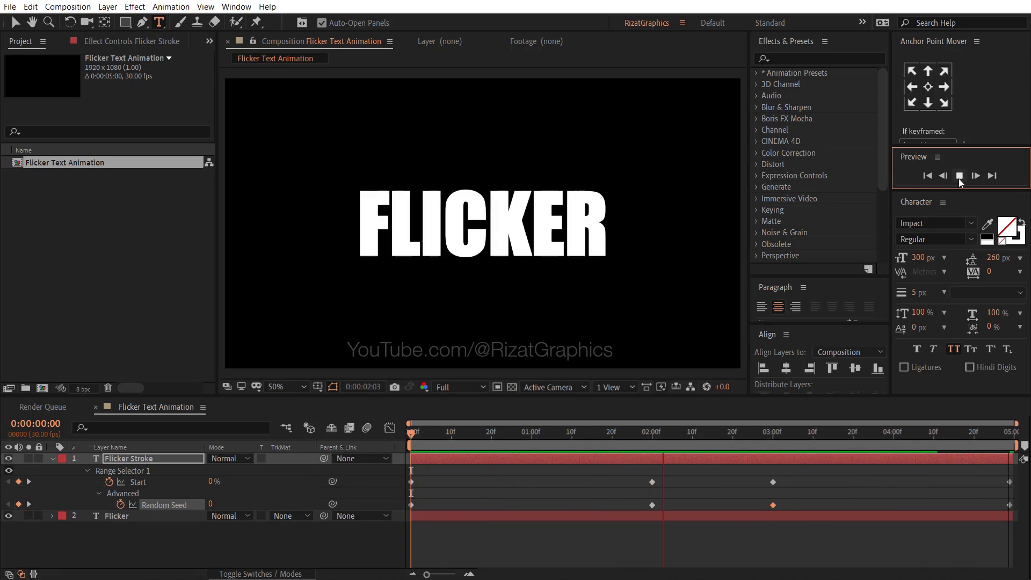
click(959, 176)
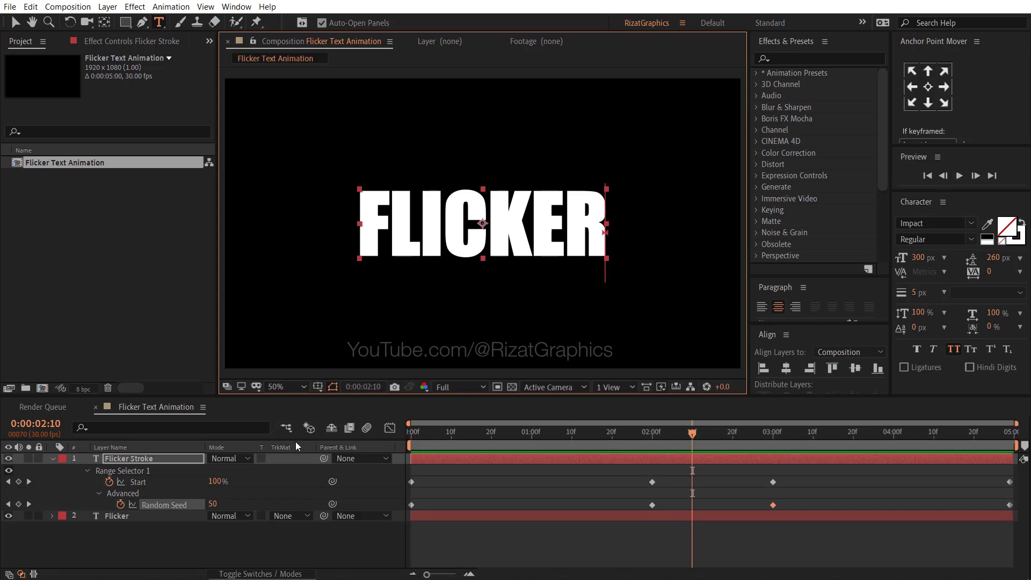
Duplicate the composition and rename the copy Flicker Text Animation Colorful.
click(51, 459)
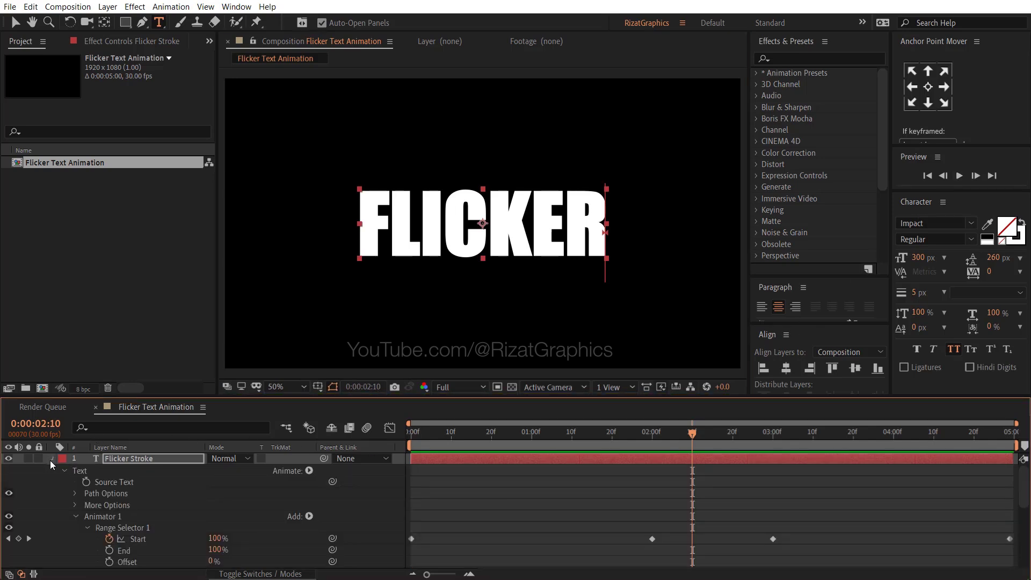
click(51, 459)
click(82, 163)
key(ctrl+d)
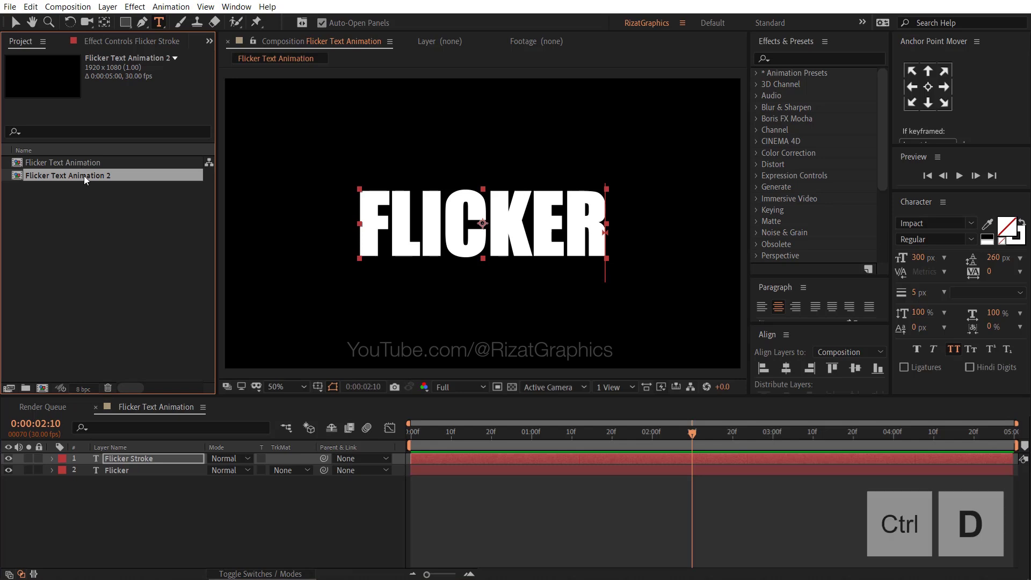
key(Return)
key(Right)
key(BackSpace)
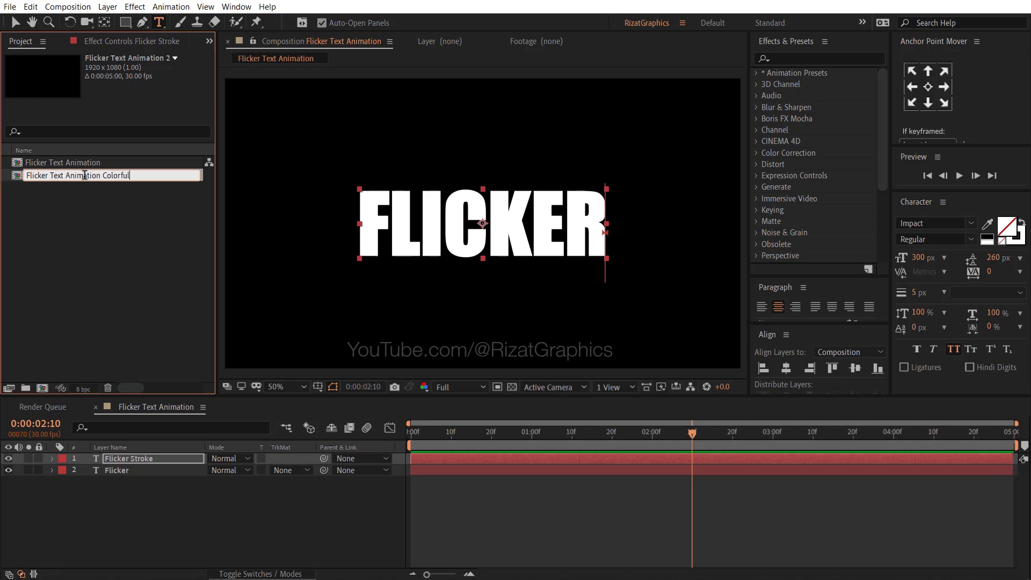
text(Colorful)
key(Return)
Open the Colorful composition and delete its Flicker Stroke layer.
double_click(84, 175)
click(111, 467)
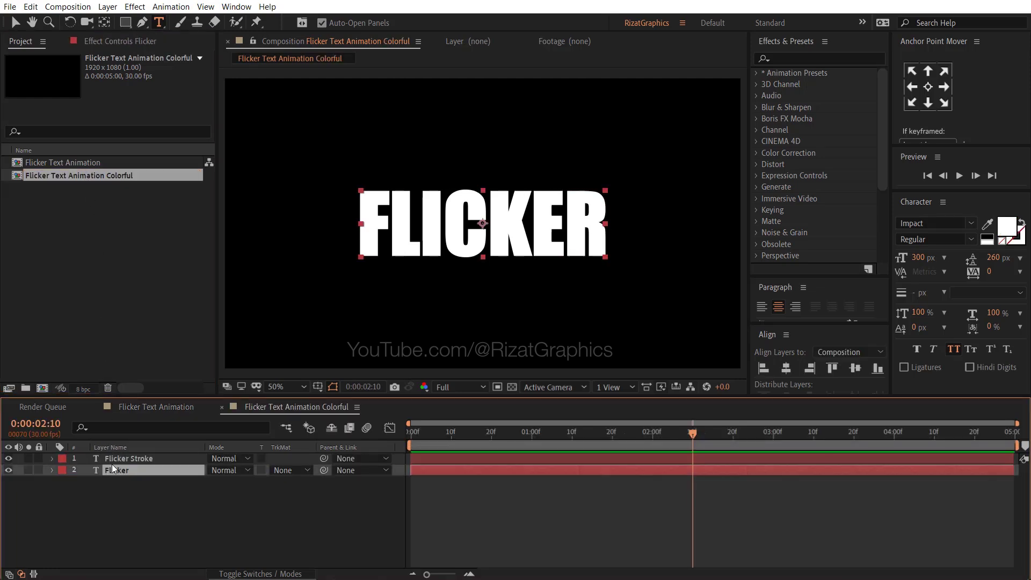
click(112, 459)
key(Delete)
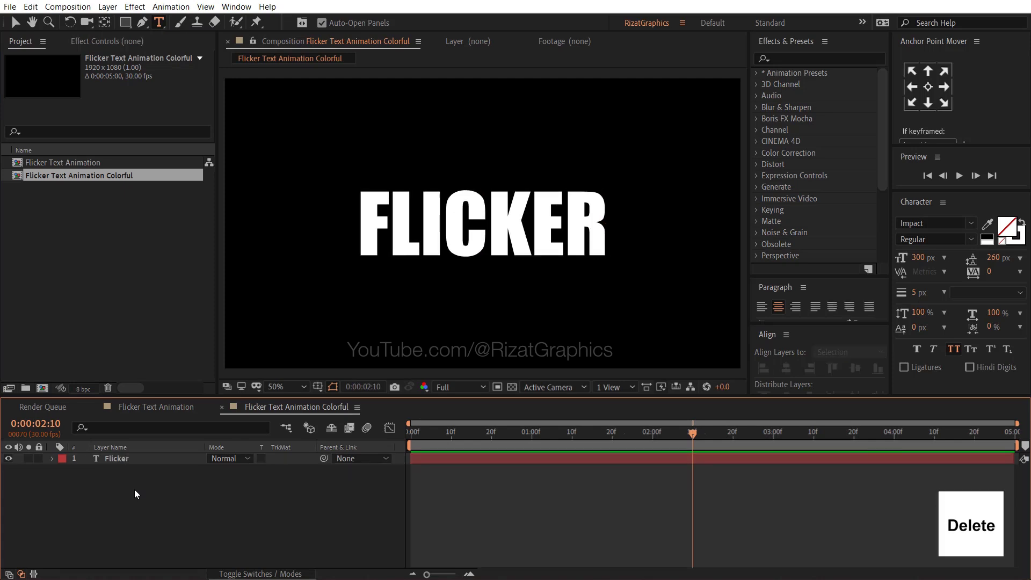
Import Colors.png and electric-sparks-6130.mp3 into the project.
click(9, 7)
mouse_move(61, 177)
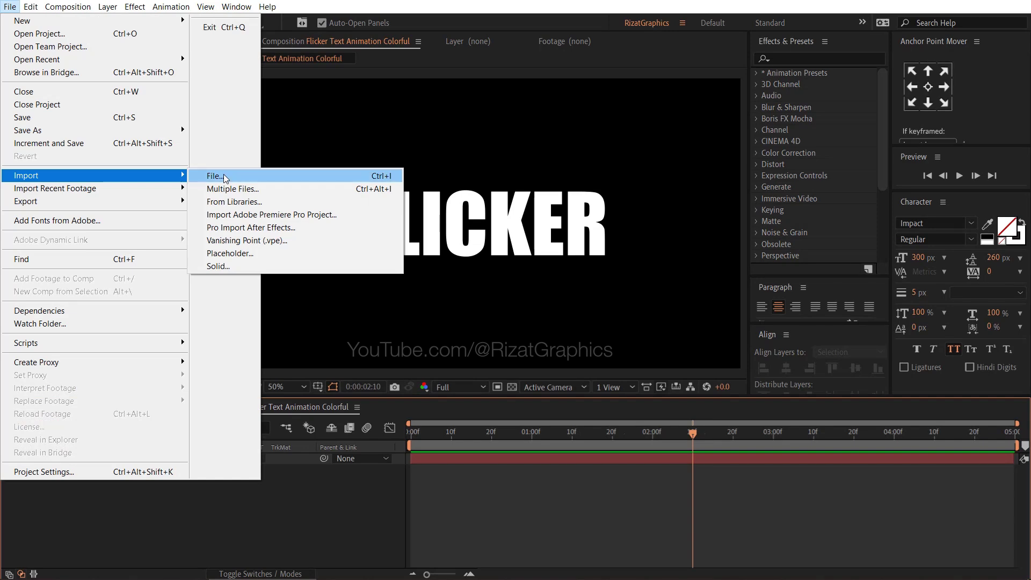
click(222, 175)
drag(232, 165, 166, 107)
click(394, 411)
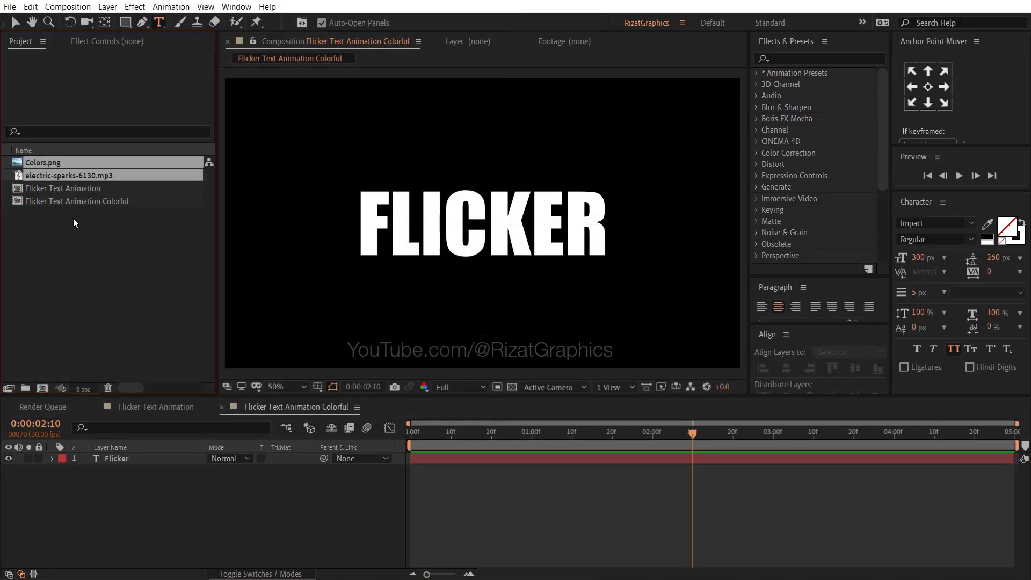
click(73, 219)
Add Colors.png to the composition and move it to the bottom of the frame.
drag(58, 163, 95, 470)
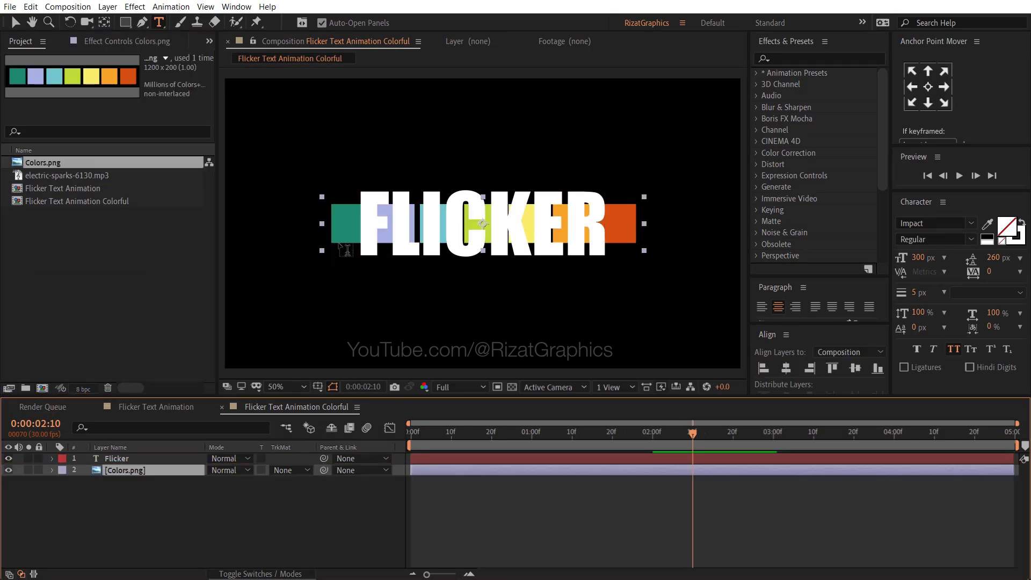
key(v)
drag(342, 234, 343, 383)
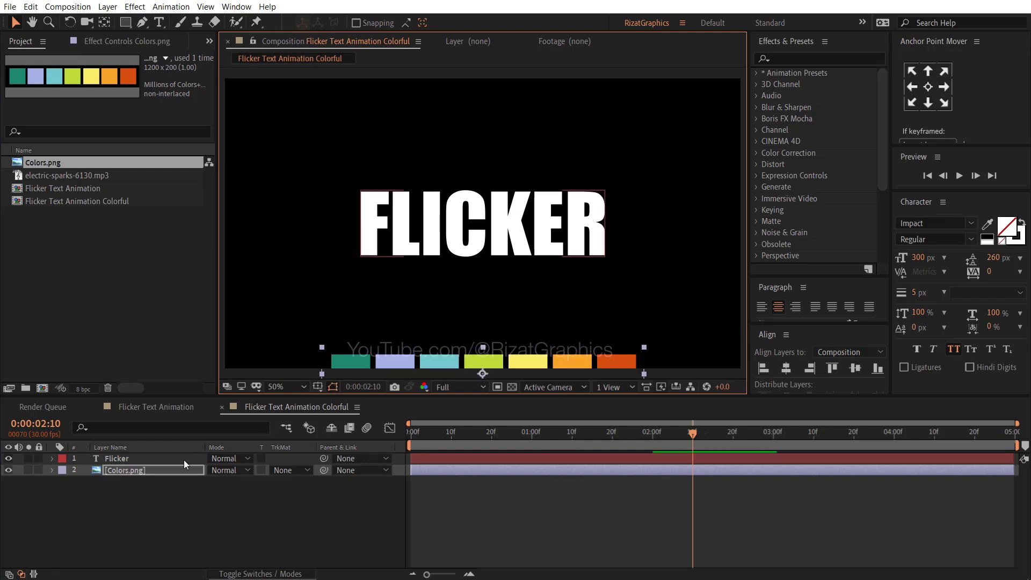
In the Flicker text, colour the F teal and the L lavender from the palette swatches.
click(127, 457)
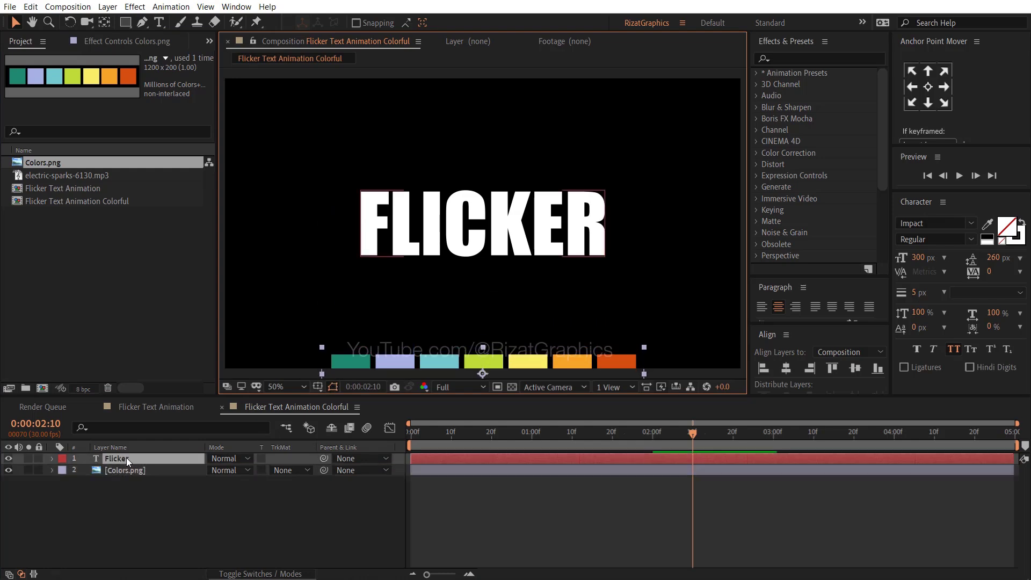
double_click(377, 237)
click(385, 223)
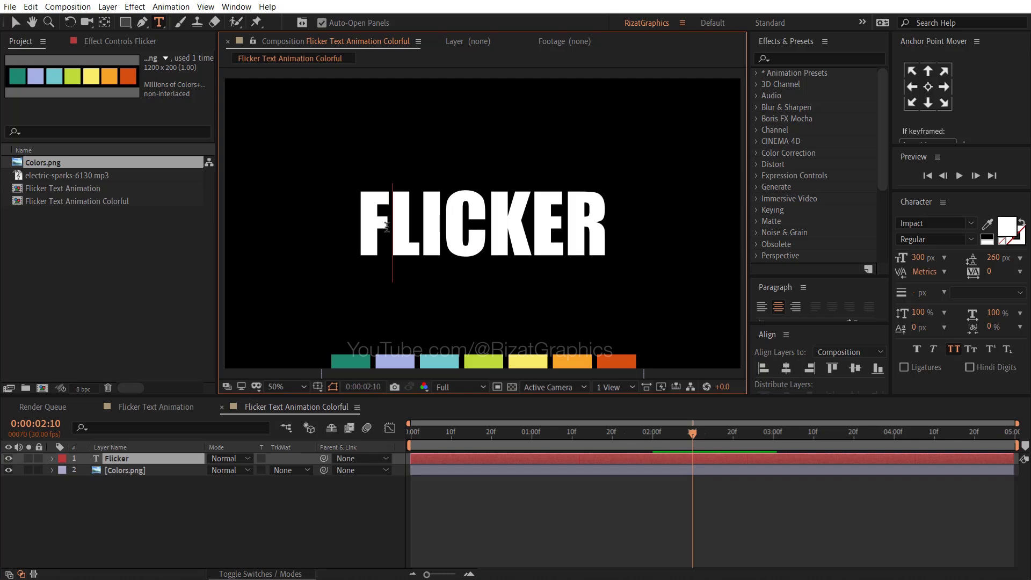
key(shift+Left)
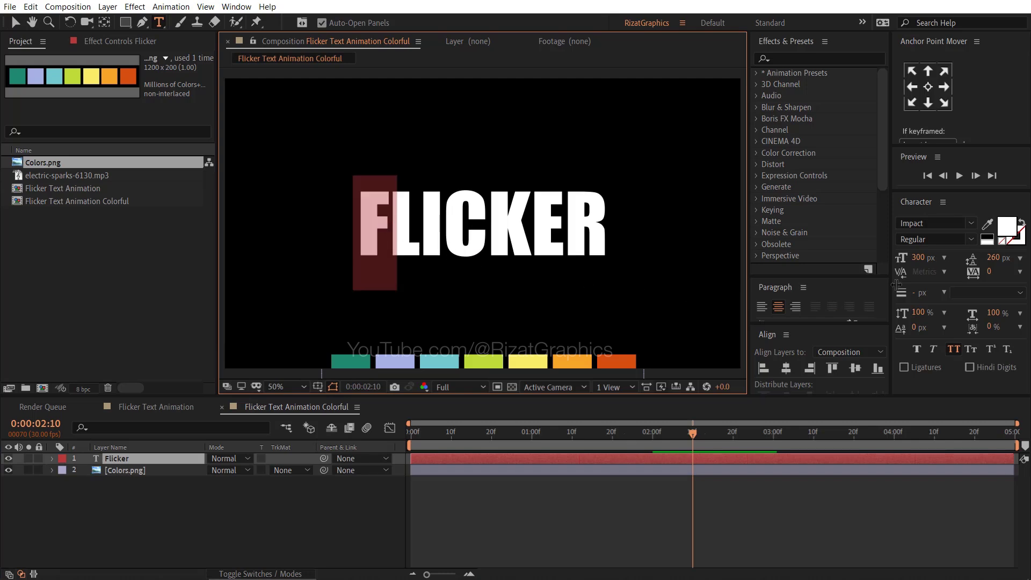
click(987, 224)
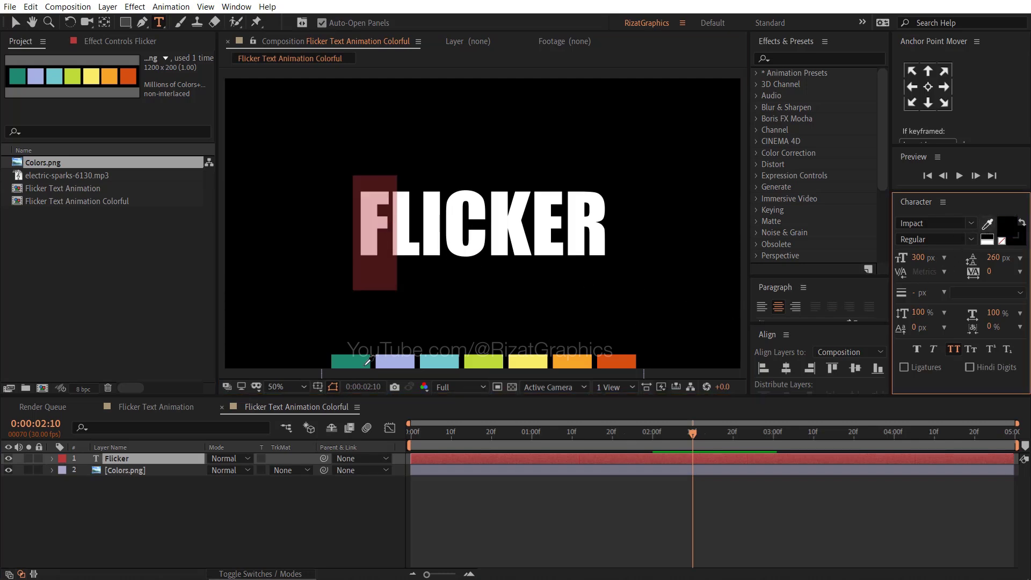
click(367, 363)
click(391, 238)
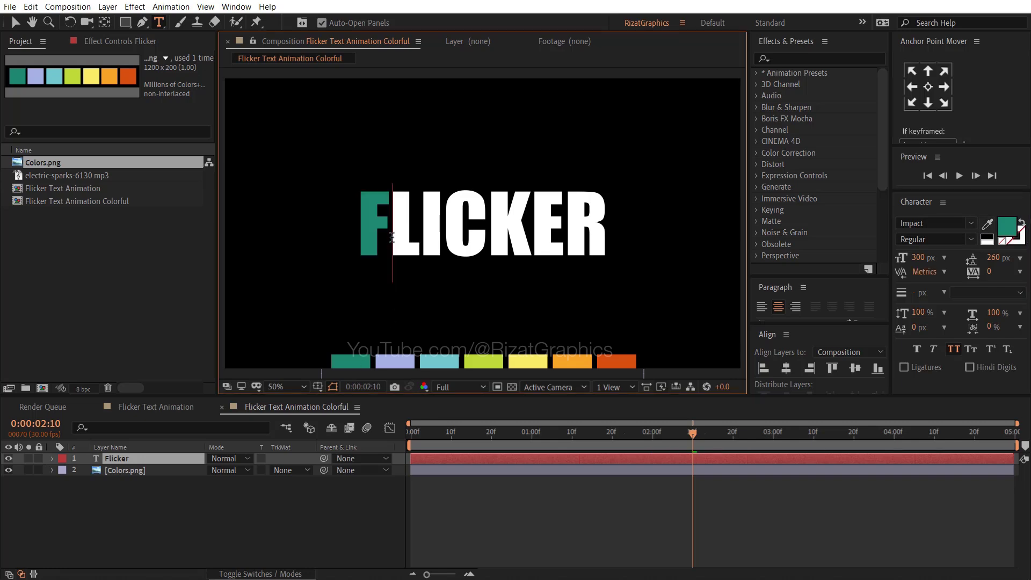
key(shift+Right)
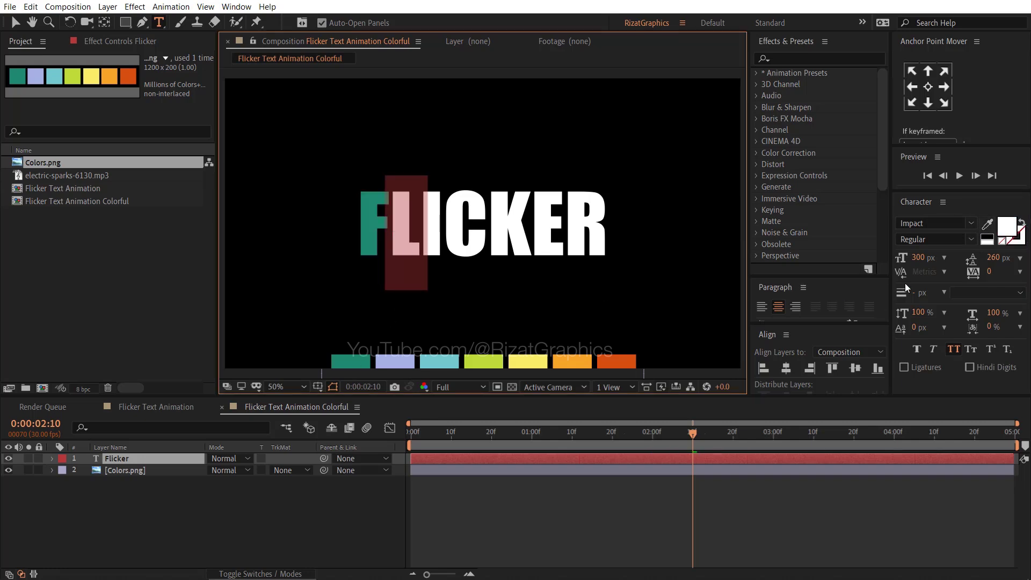
click(987, 224)
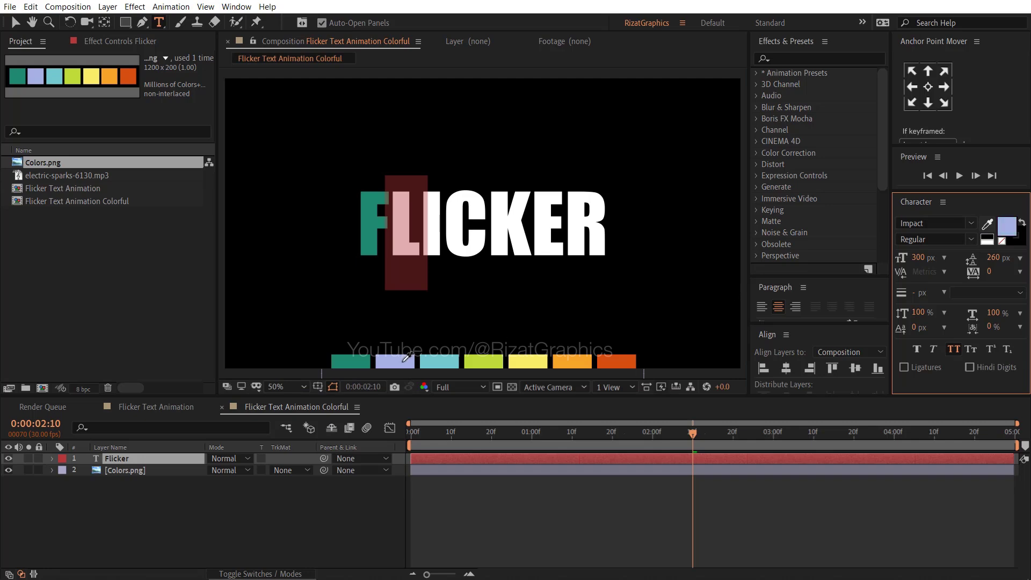
click(410, 357)
Colour the I cyan, the C lime and the K yellow with the Character eyedropper.
click(426, 245)
key(shift+Right)
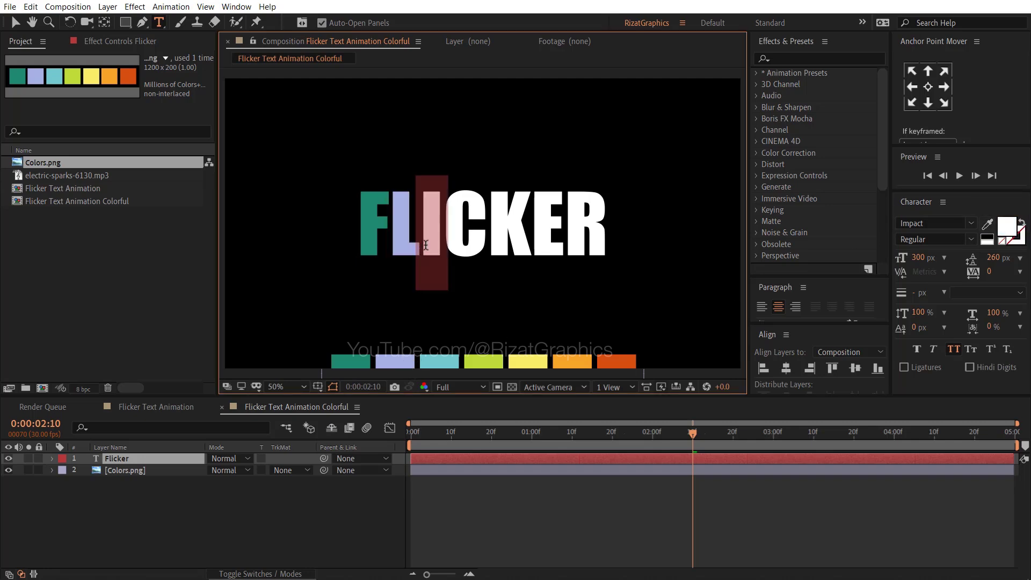
click(987, 224)
click(439, 361)
key(Right)
key(shift+Right)
click(987, 224)
click(483, 361)
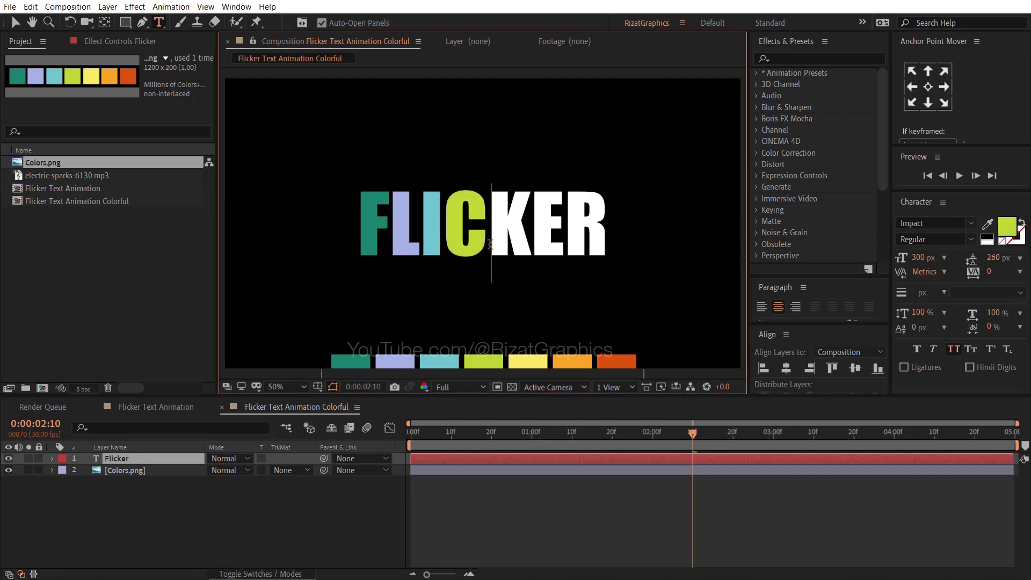
key(Right)
key(shift+Right)
click(987, 224)
click(528, 361)
Colour the E orange and the R red-orange, then delete the Colors.png layer.
key(Right)
key(shift+Right)
click(988, 224)
click(573, 361)
key(Right)
key(shift+Right)
click(988, 224)
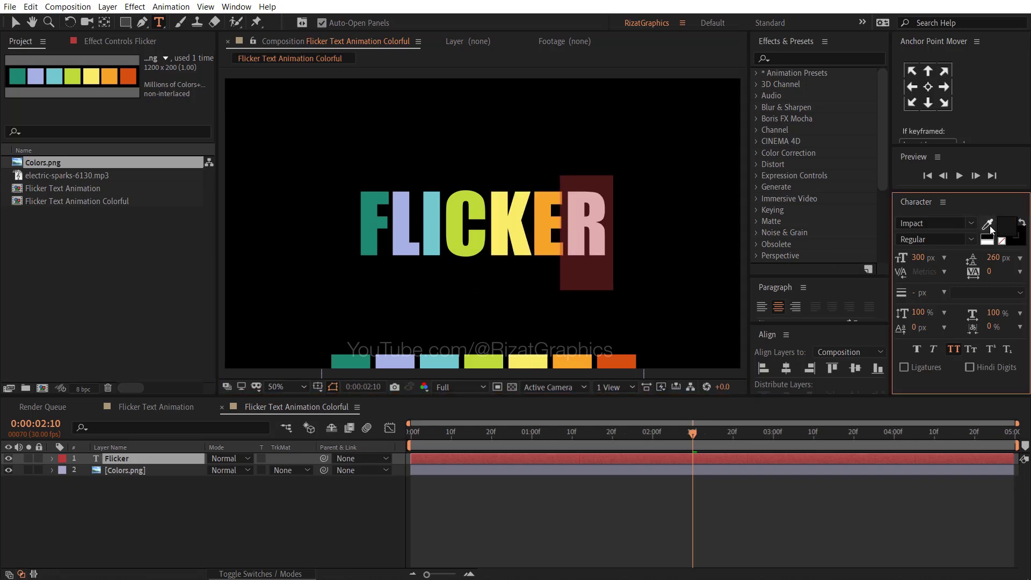
click(617, 361)
click(134, 471)
key(Delete)
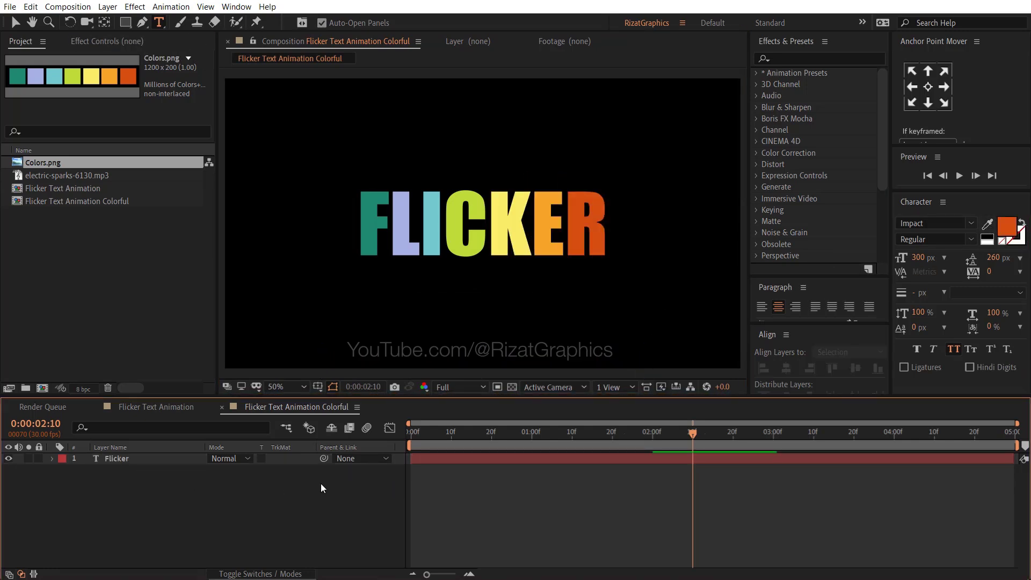
drag(419, 433, 386, 433)
key(space)
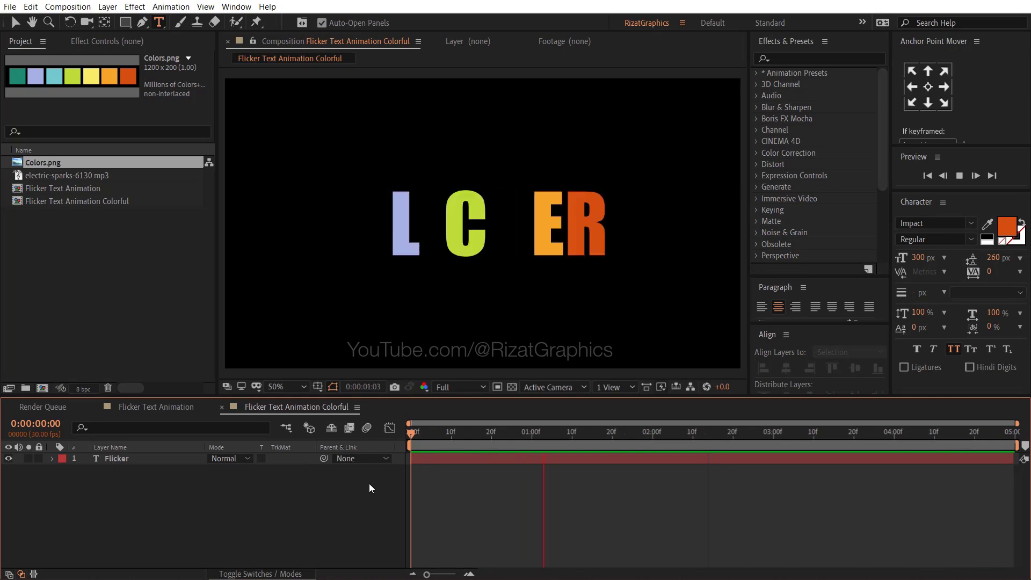
key(space)
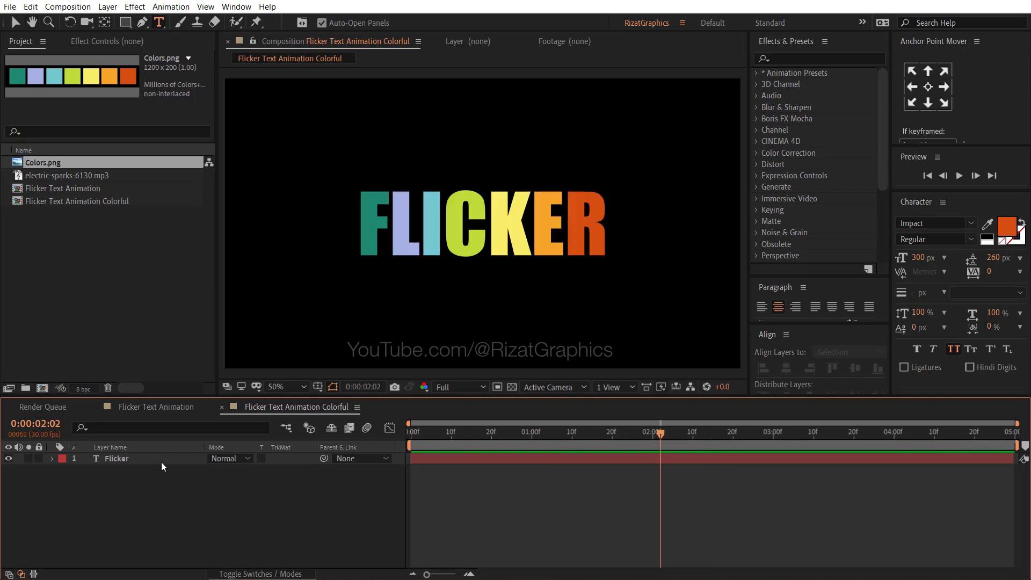
Duplicate the Flicker layer with Ctrl+D, move the copy beneath it, and rename it Flicker Glow.
click(153, 459)
key(ctrl+d)
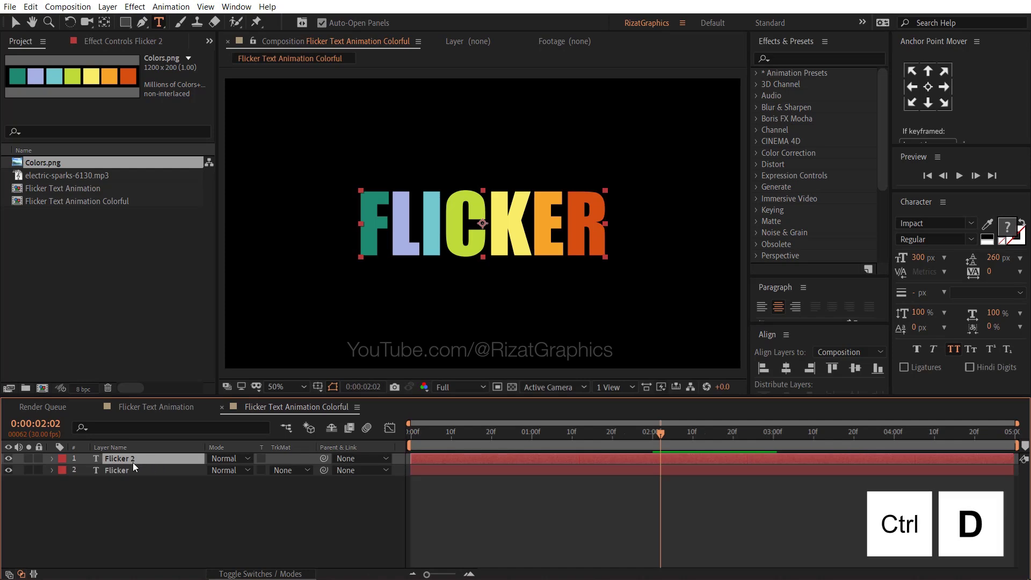
drag(133, 463, 134, 474)
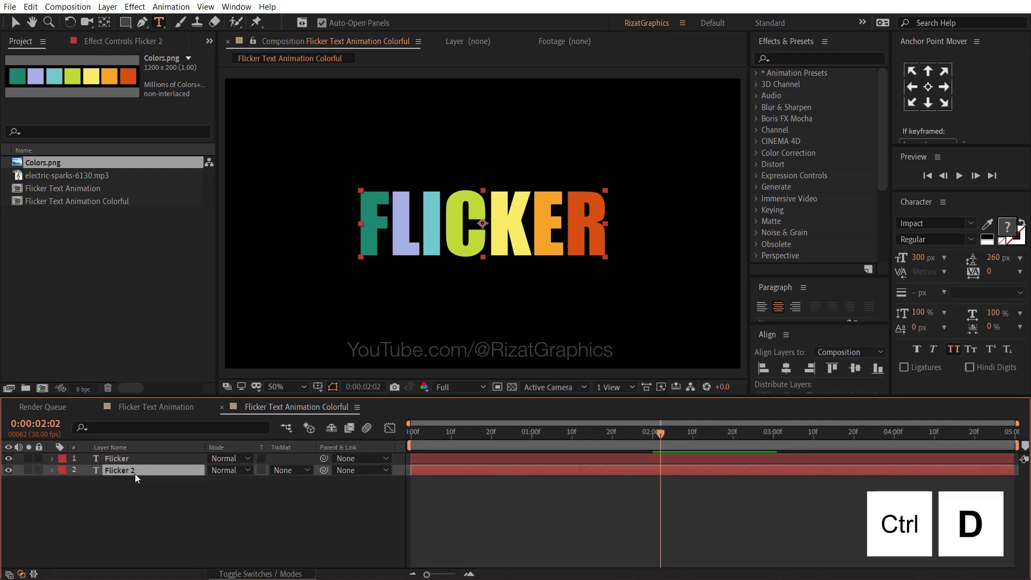
key(Return)
click(174, 468)
key(BackSpace)
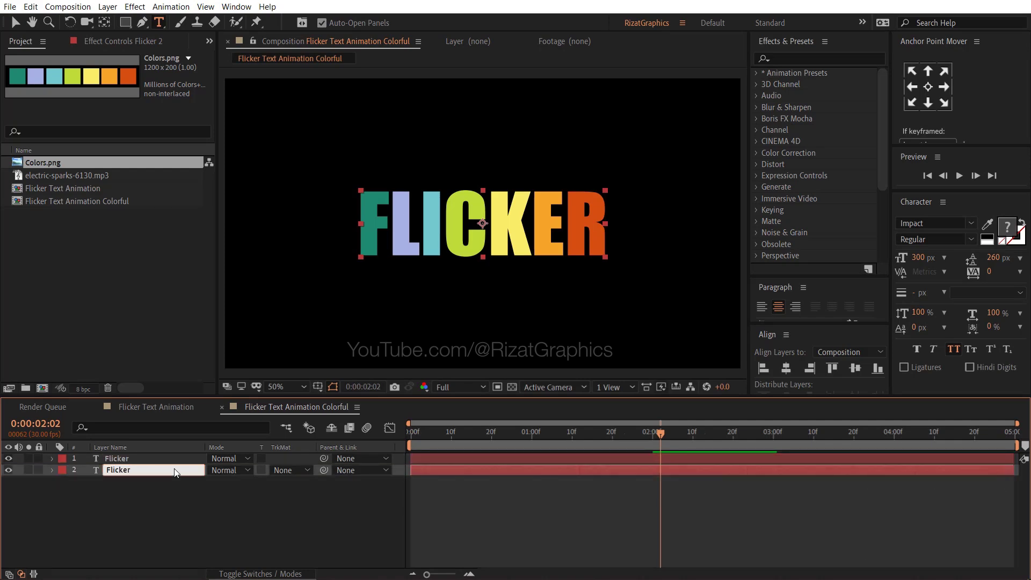
key(Return)
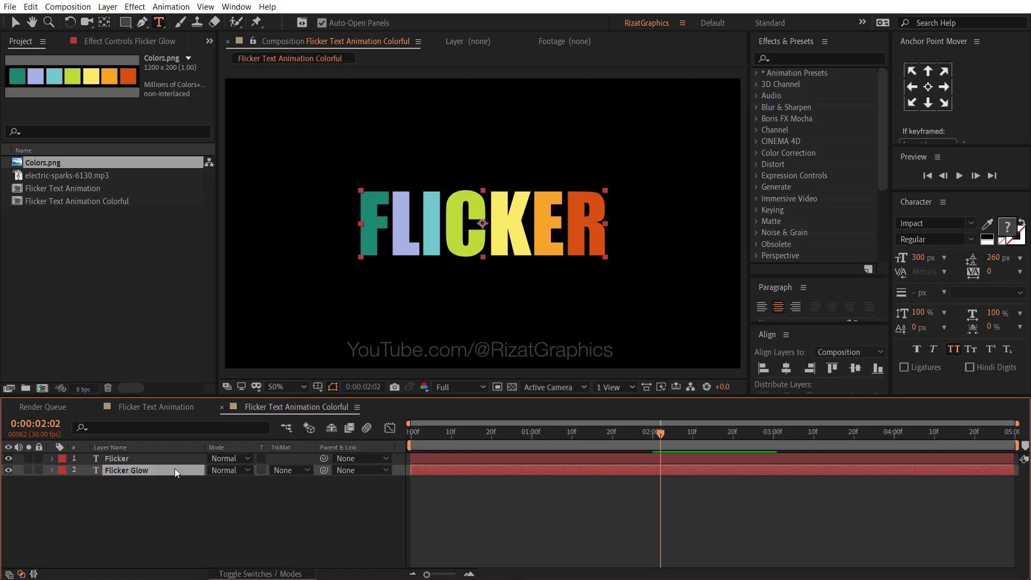
Apply Gaussian Blur (Legacy) to Flicker Glow and set its Blurriness to 30.
click(826, 56)
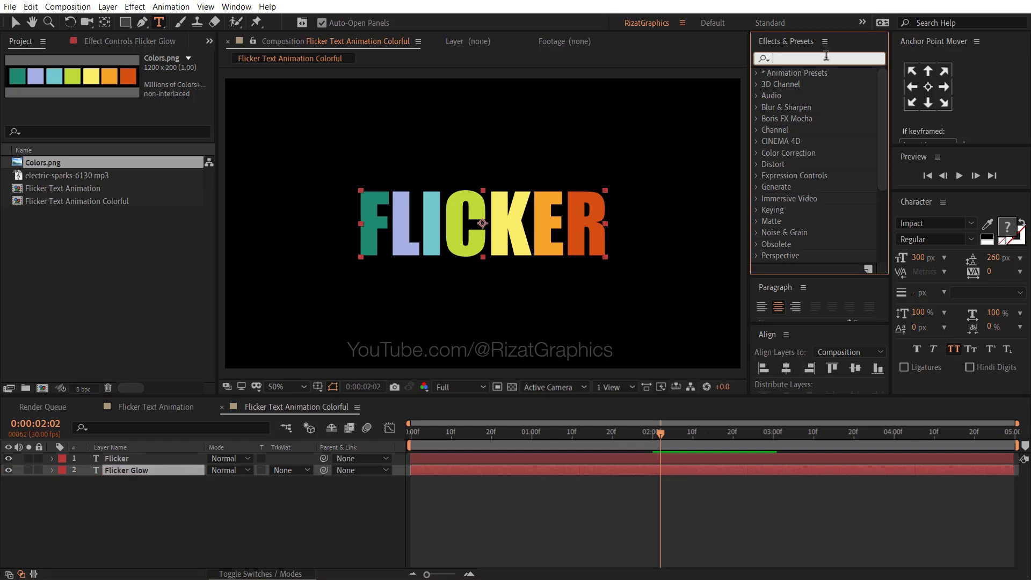
text(gaus)
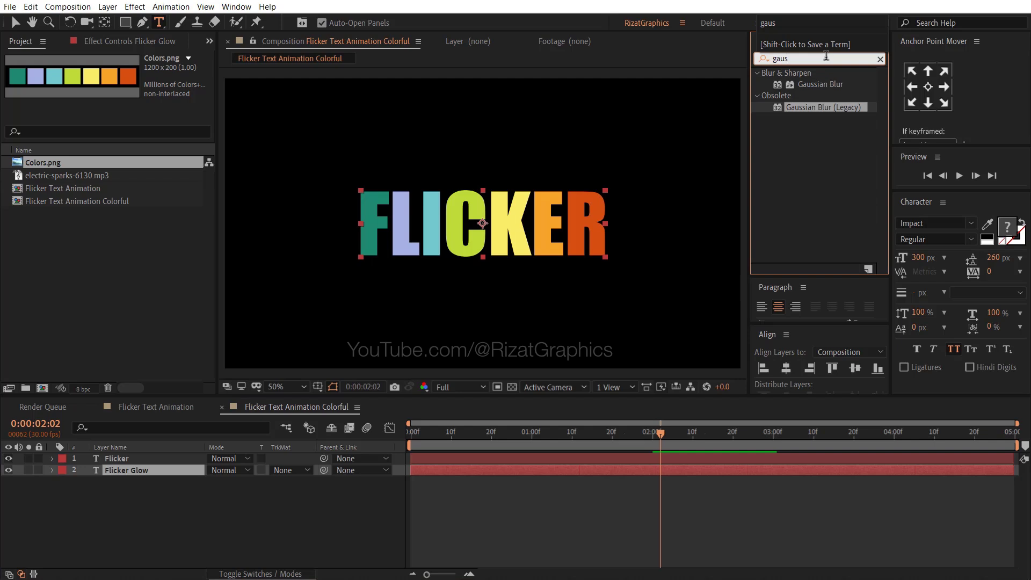
drag(820, 105, 140, 467)
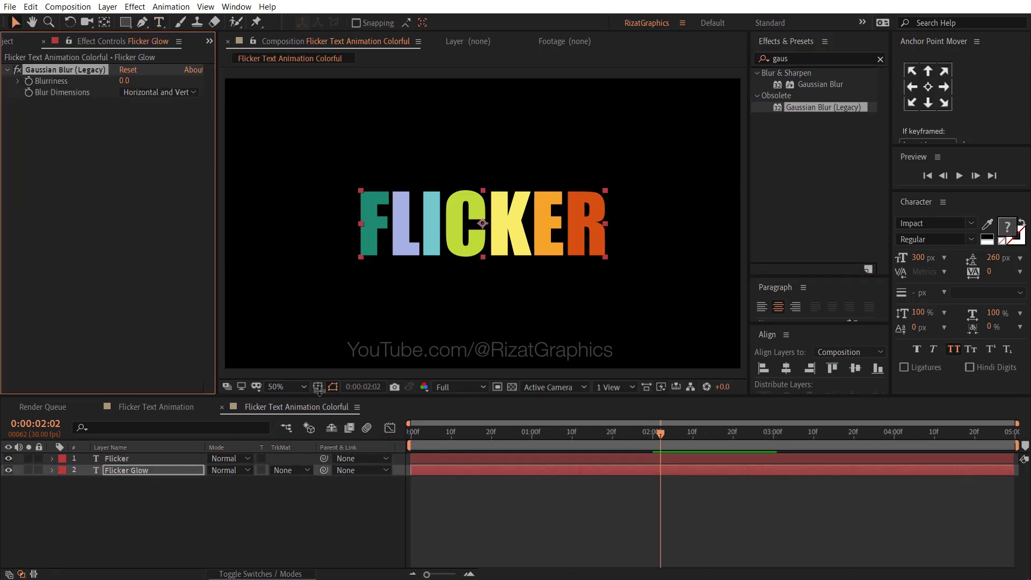
key(period)
key(period)
key(period)
key(period)
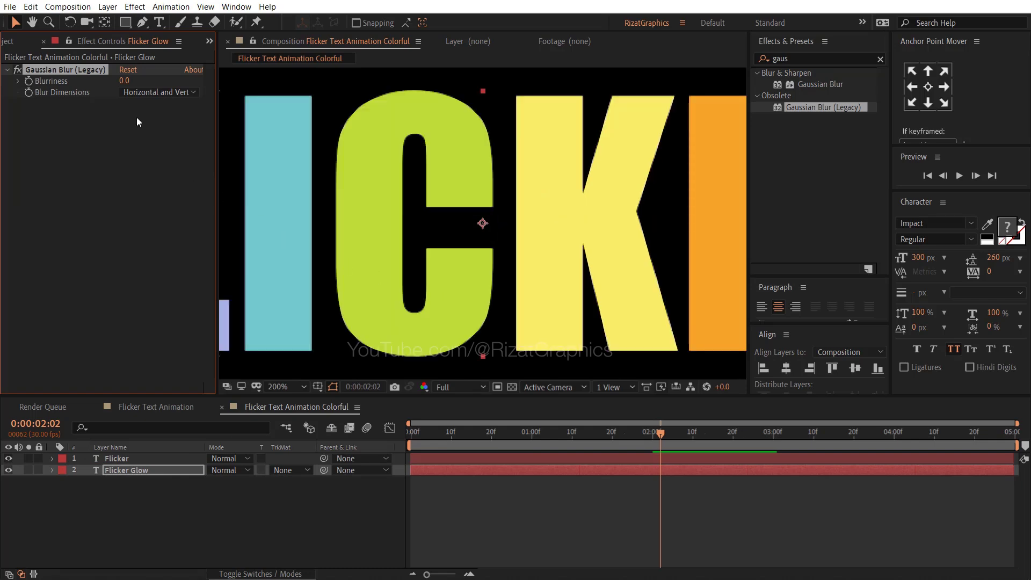
drag(124, 80, 302, 100)
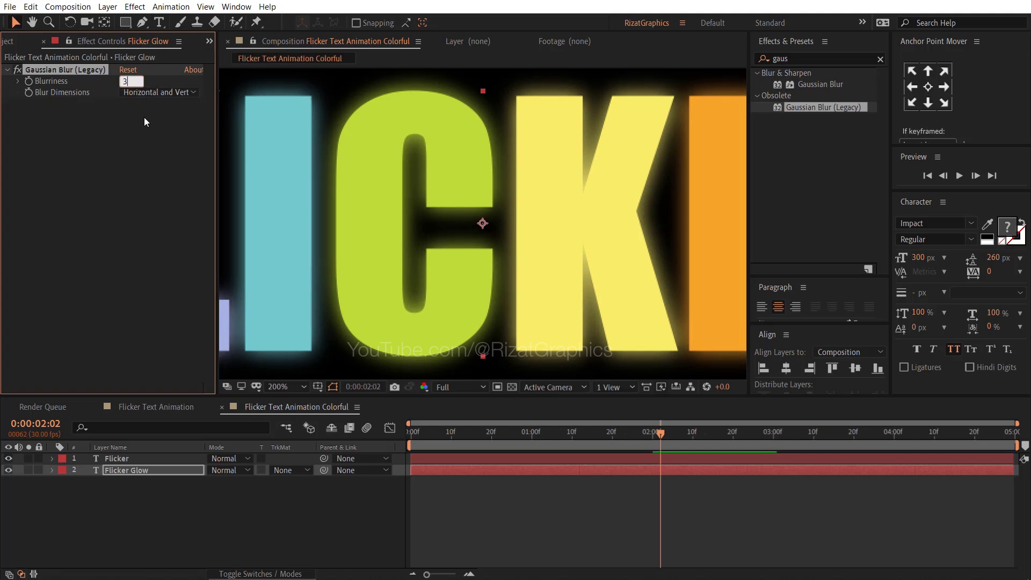
text(0)
key(Return)
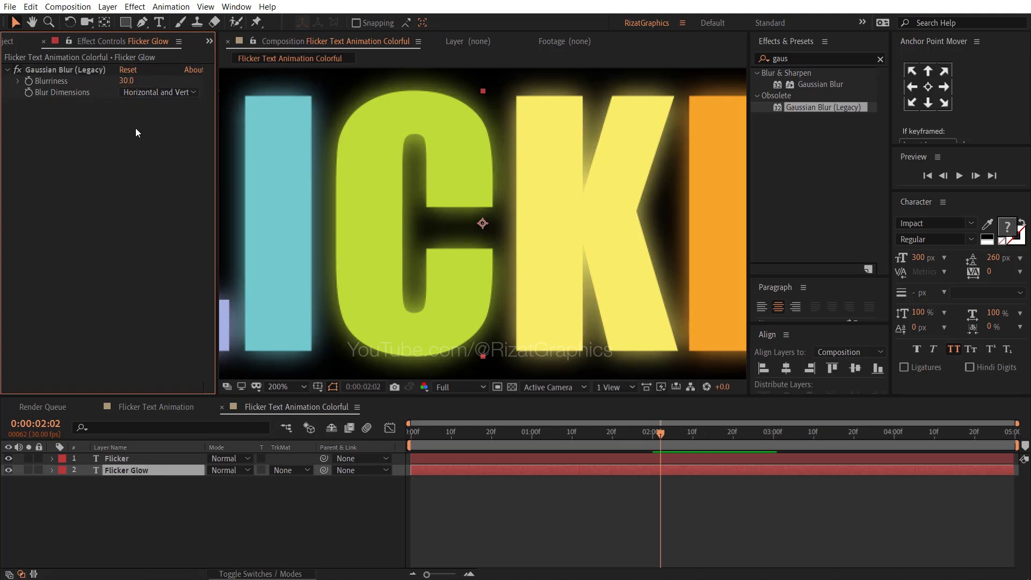
click(18, 69)
click(18, 69)
key(comma)
key(comma)
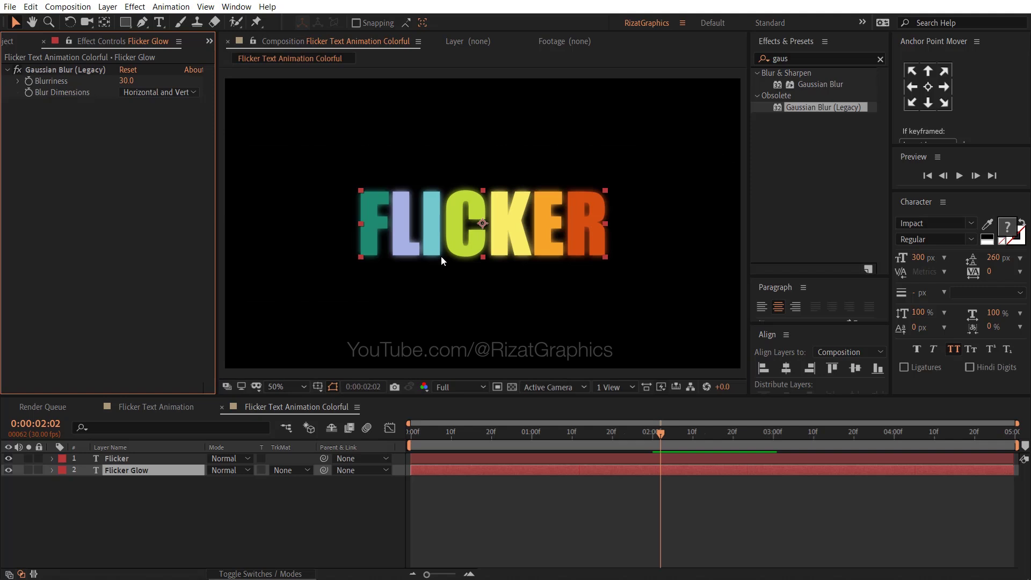
Preview the glowing flicker from the first frame, then clear the 'gaus' effects search.
key(Home)
click(366, 518)
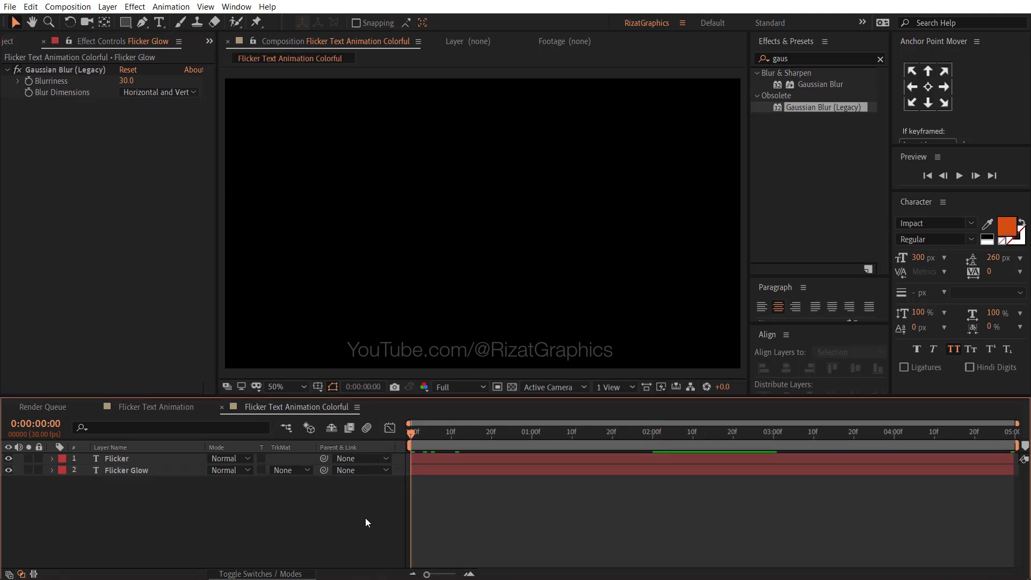
key(space)
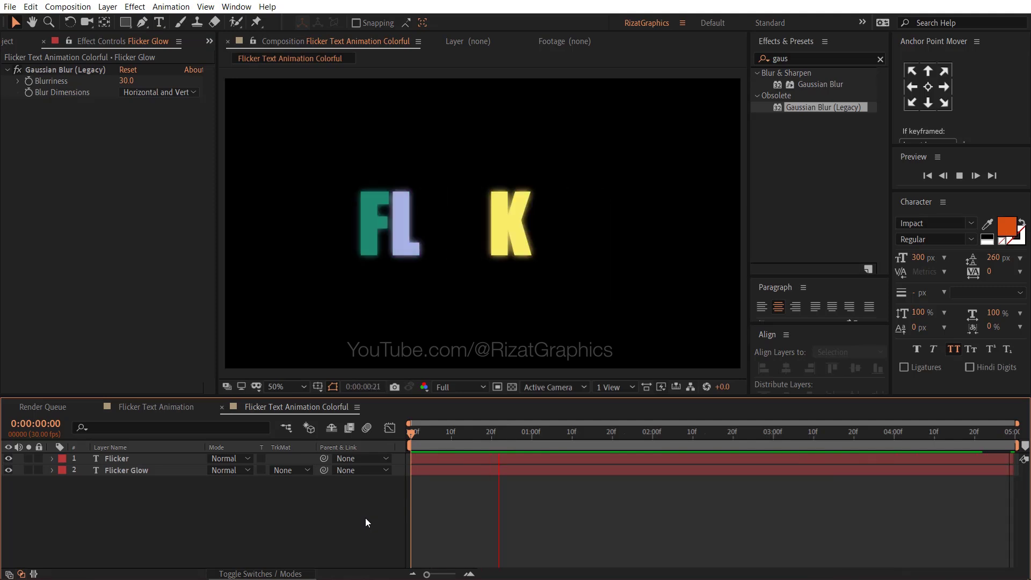
key(space)
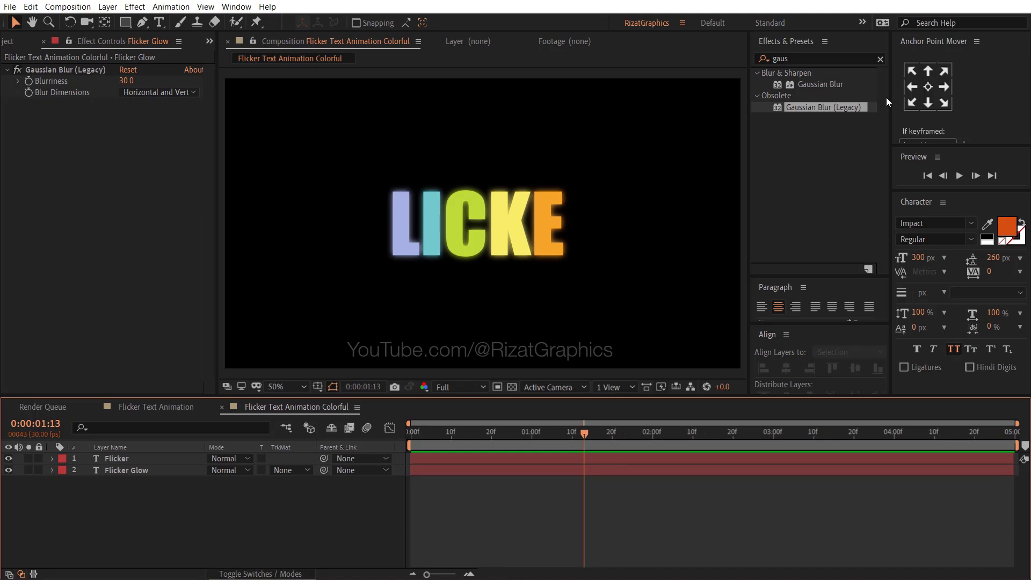
click(881, 59)
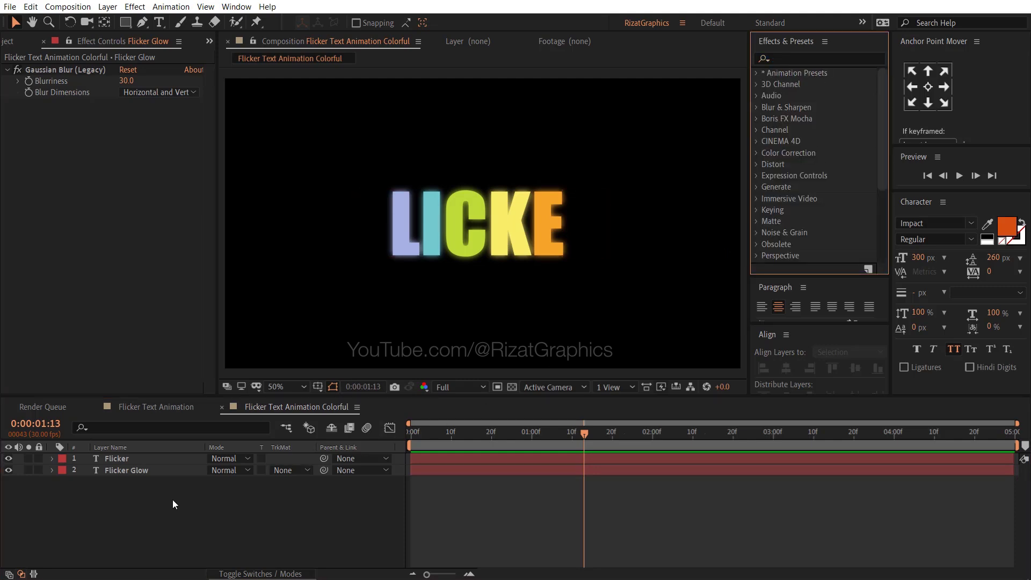
Duplicate the Flicker layer and hide the original Flicker and Flicker Glow layers.
click(123, 459)
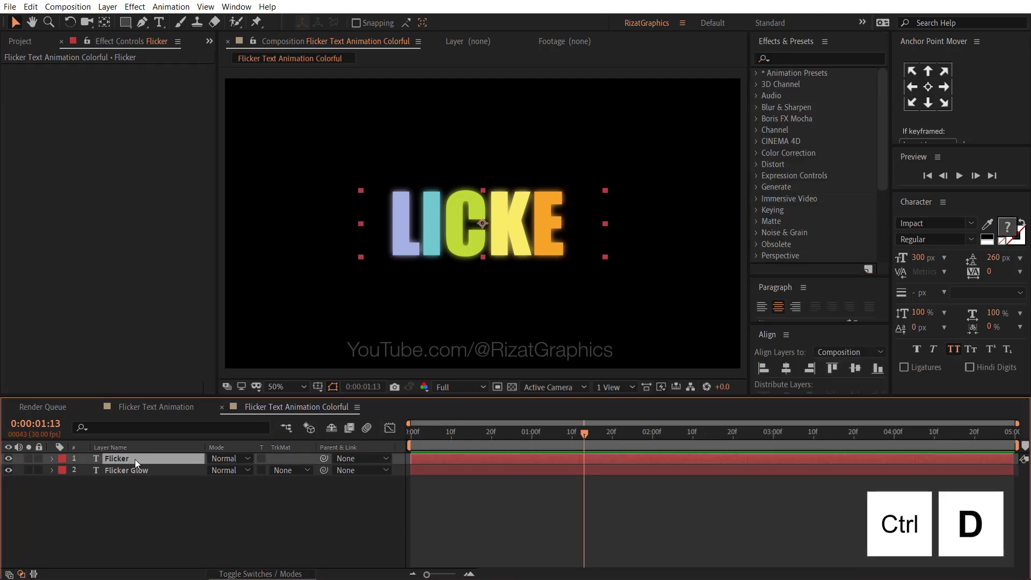
key(ctrl+d)
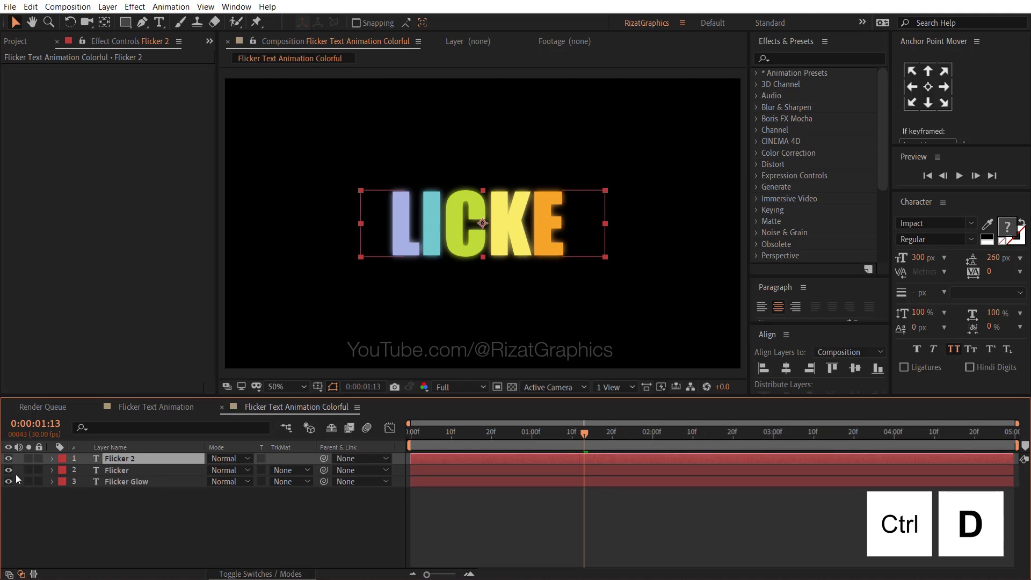
click(8, 470)
click(8, 481)
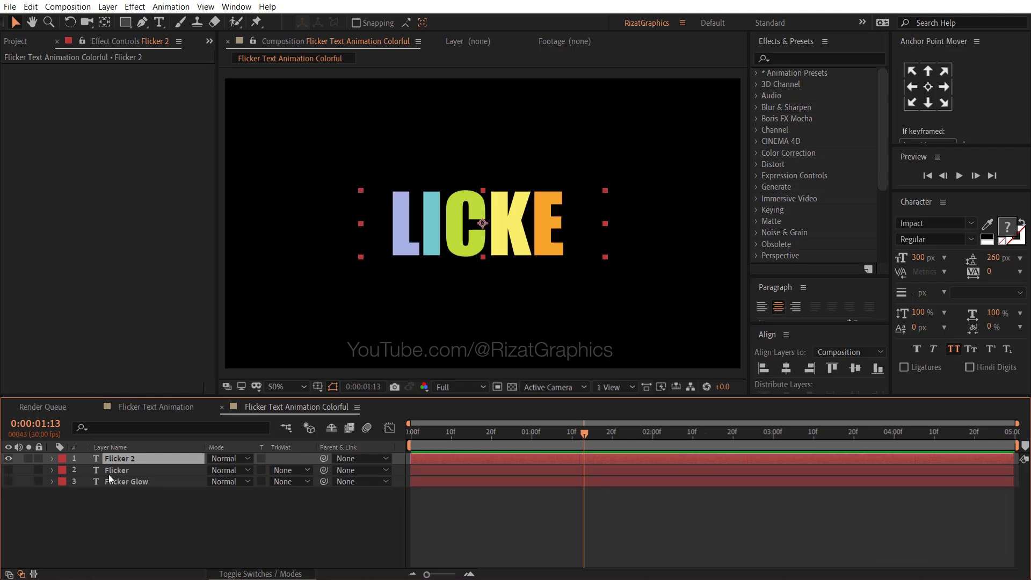
At a frame showing the full word, edit Flicker 2's text and select the letter F.
drag(597, 431, 692, 436)
double_click(392, 230)
click(386, 225)
key(shift+Left)
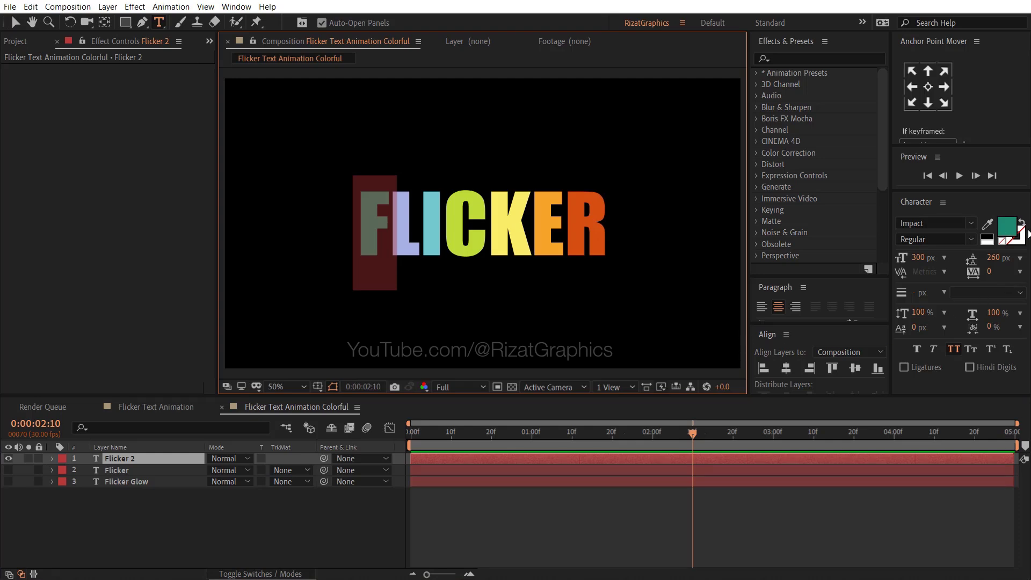
Turn F, L, I and C into coloured outlines by swapping fill to stroke and removing fill.
click(1023, 226)
click(406, 226)
key(shift+Left)
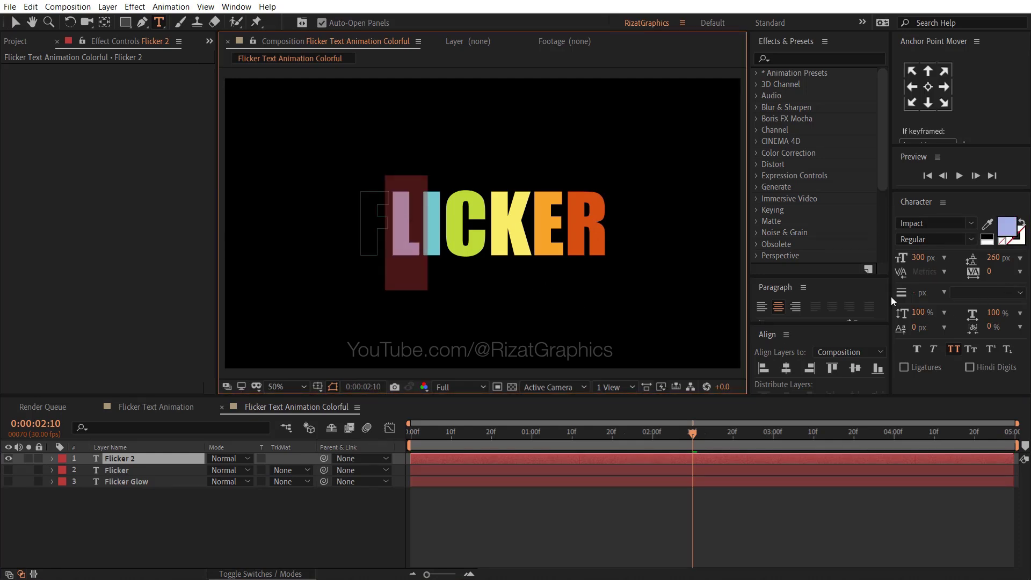
click(1023, 226)
click(422, 213)
key(shift+Right)
click(1023, 226)
click(483, 222)
key(shift+Left)
click(1023, 226)
click(531, 212)
Make K, E and R coloured outlines with no fill as well.
key(shift+Left)
click(1024, 225)
click(553, 217)
key(shift+Left)
click(1023, 226)
click(607, 221)
key(shift+Left)
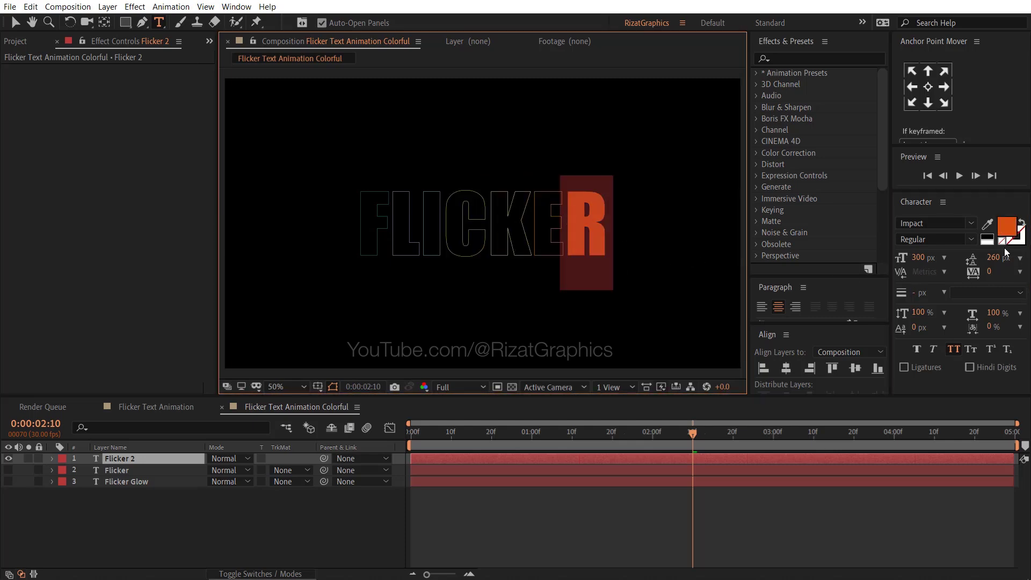
click(1024, 226)
Select the whole FLICKER word and set the stroke width to 5 px.
drag(507, 231, 334, 234)
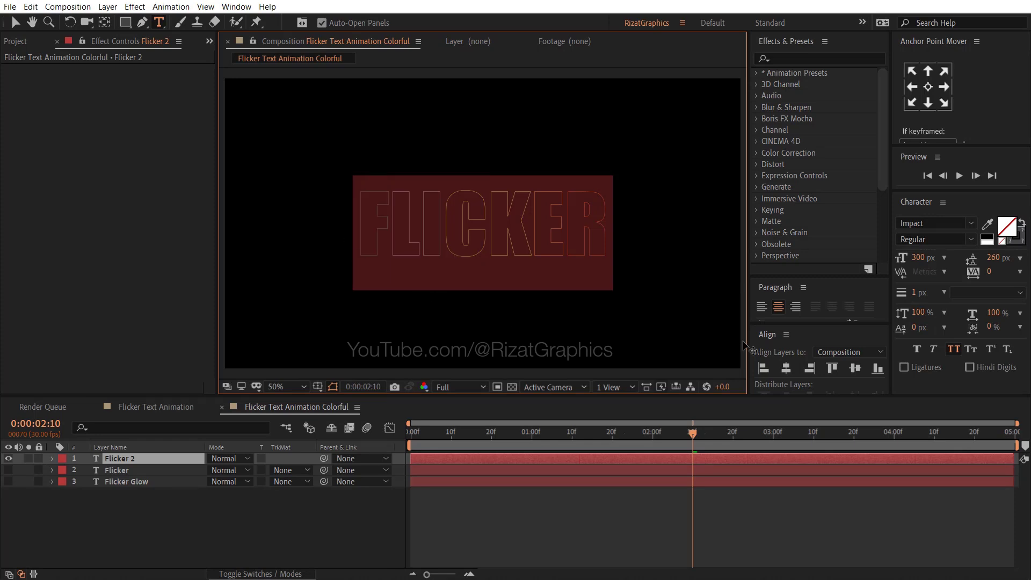
click(917, 293)
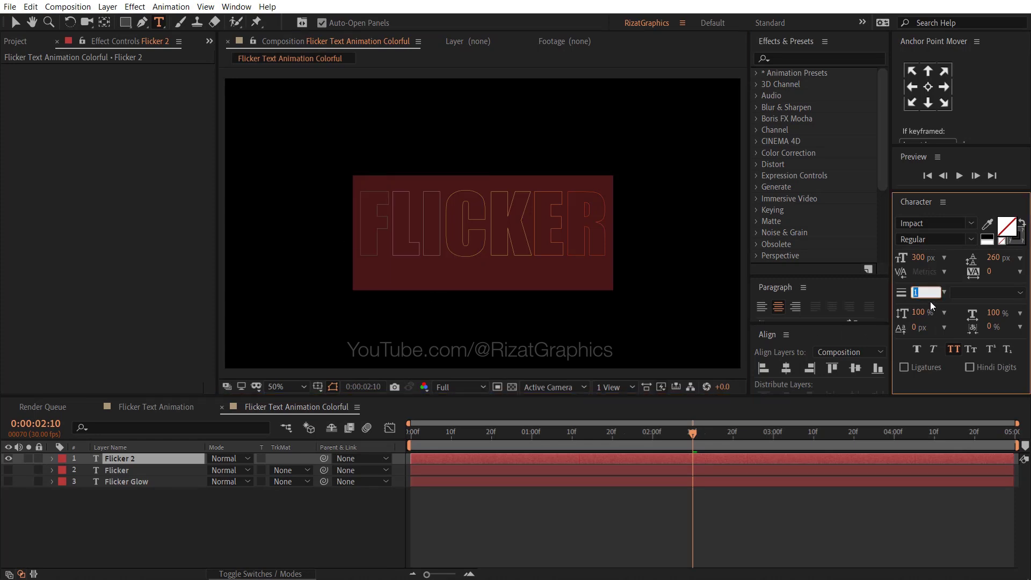
text(5)
key(Return)
click(284, 508)
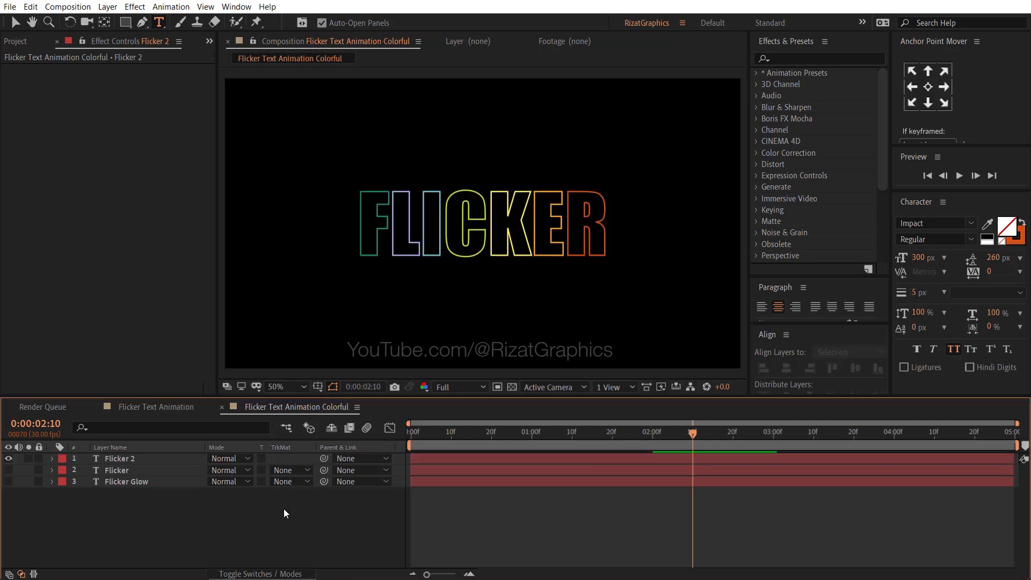
click(507, 460)
Reveal Flicker 2's keyframes with U and enter Random Seed 50 at 2:00 and 3:00.
key(u)
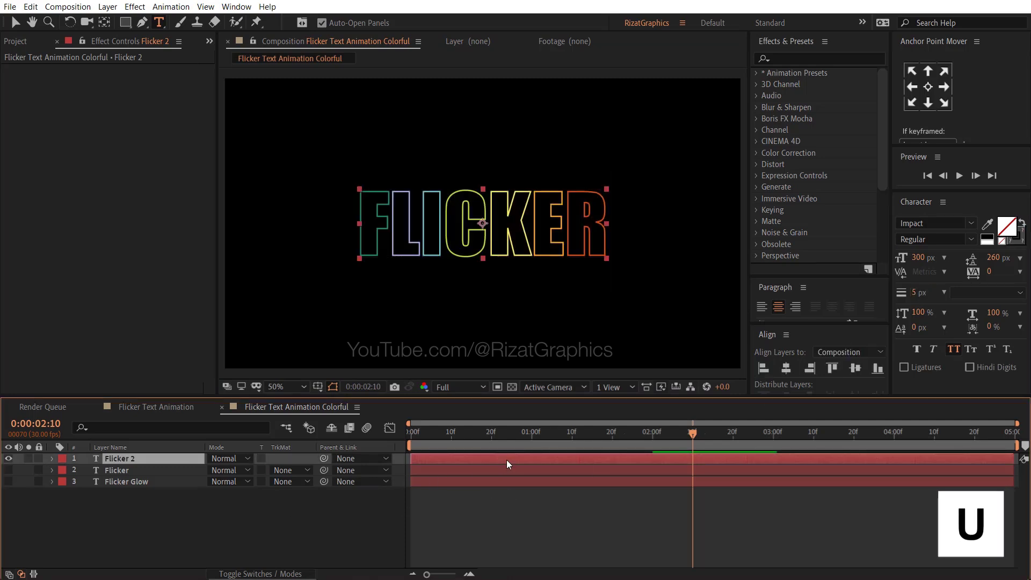
click(653, 438)
click(653, 505)
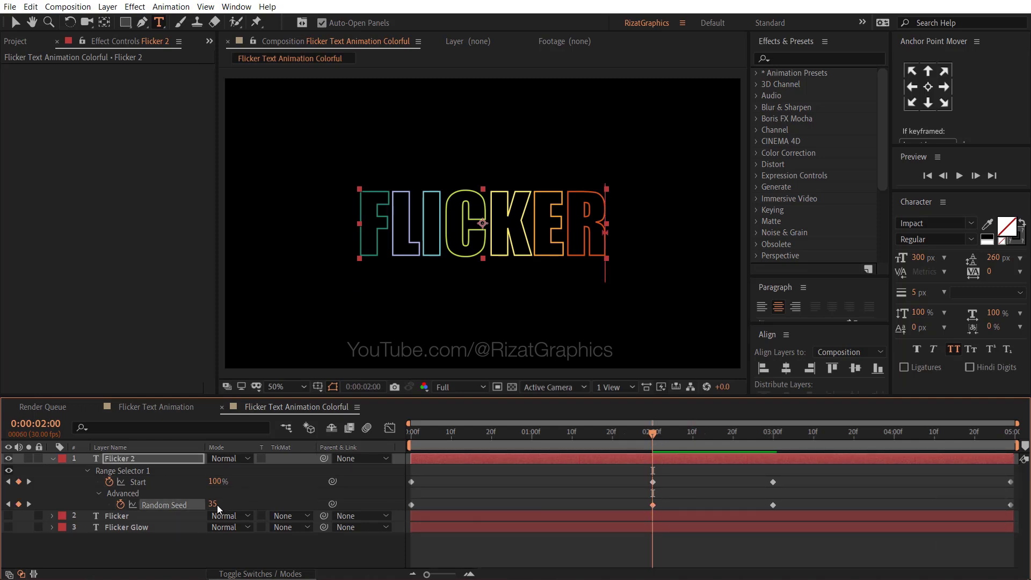
text(50)
key(Return)
click(772, 436)
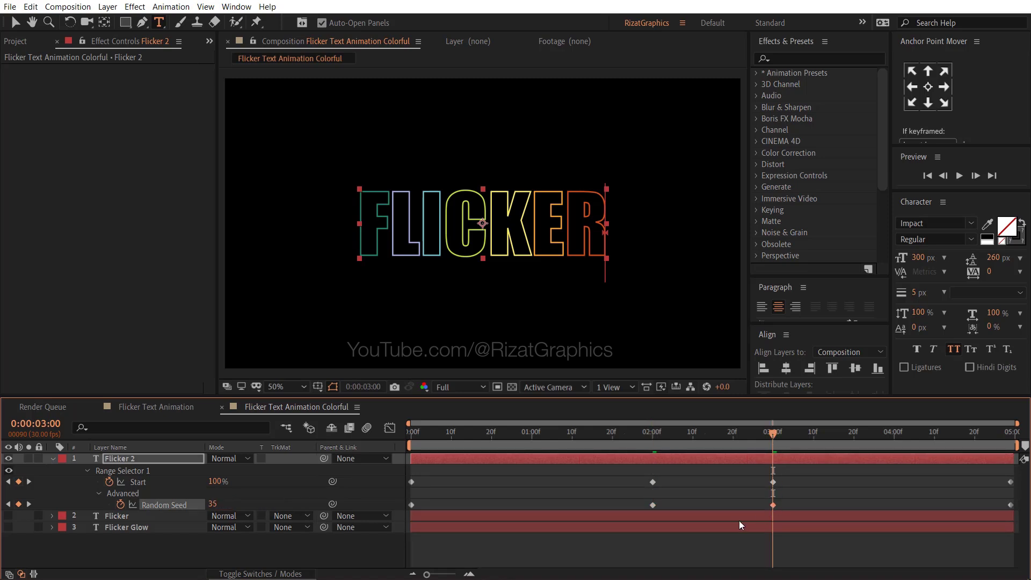
text(50)
key(Return)
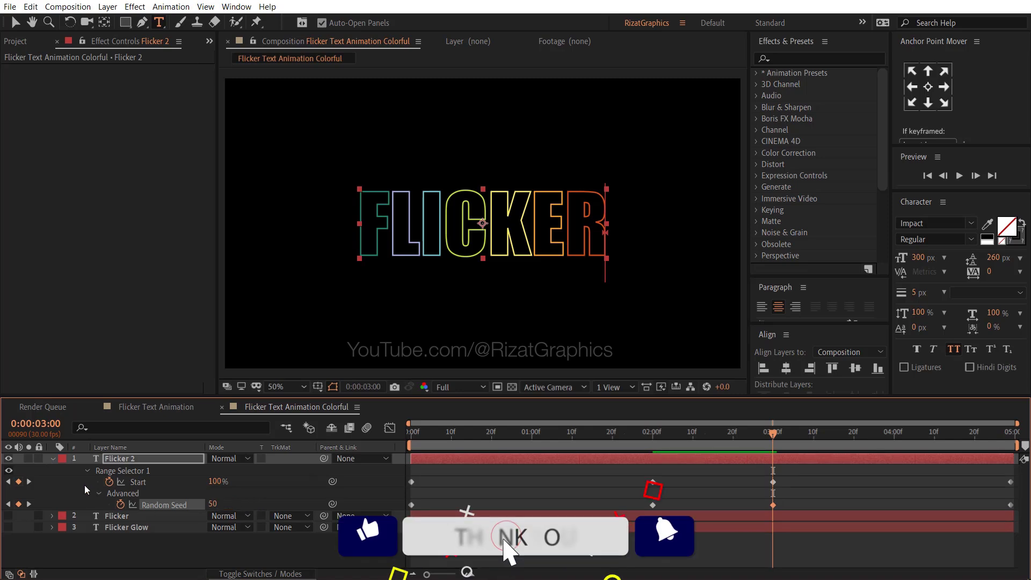
Collapse Flicker 2, unhide Flicker and Flicker Glow, and preview the combined animation from frame 0.
click(52, 458)
drag(9, 470, 9, 481)
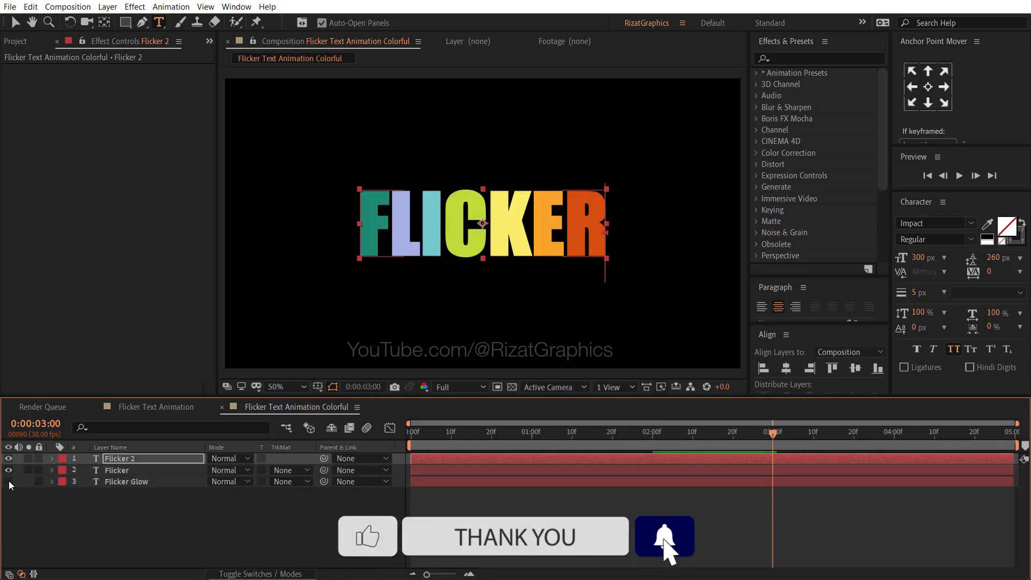
click(408, 433)
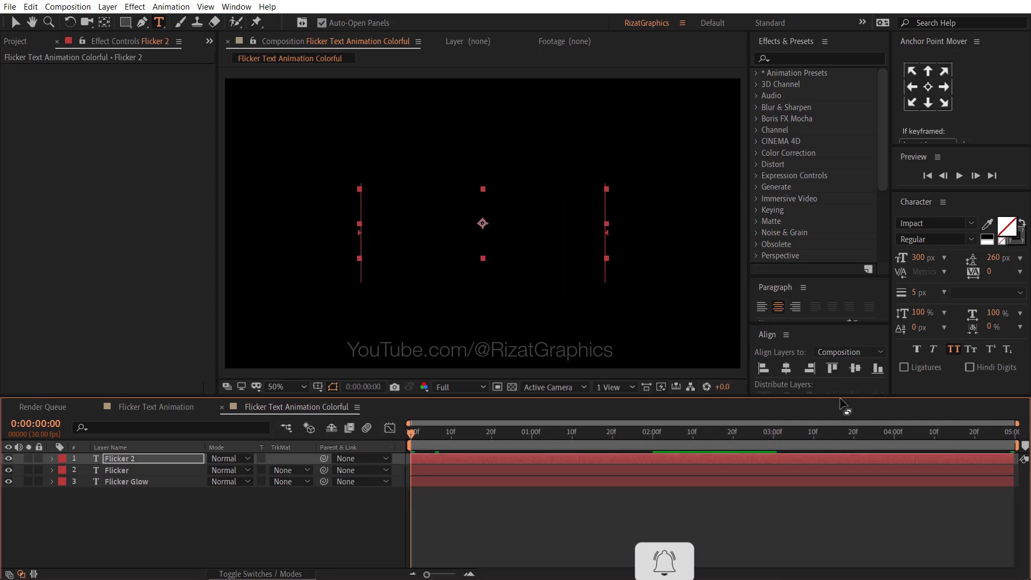
click(959, 176)
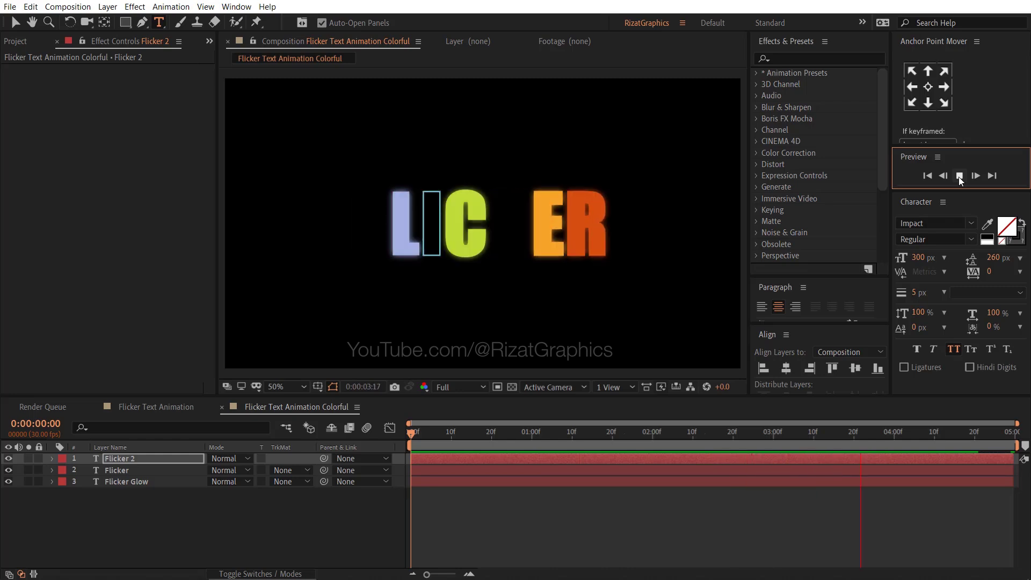
click(959, 176)
drag(453, 435, 396, 436)
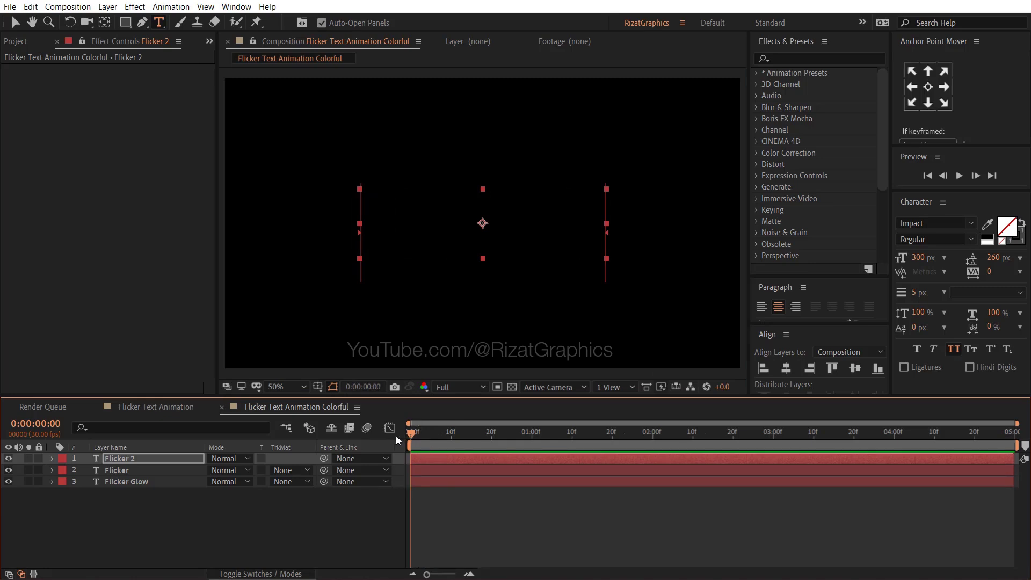
Add electric-sparks-6130.mp3 from the Project panel to the timeline and start it at frame 4.
click(16, 41)
drag(84, 176, 102, 488)
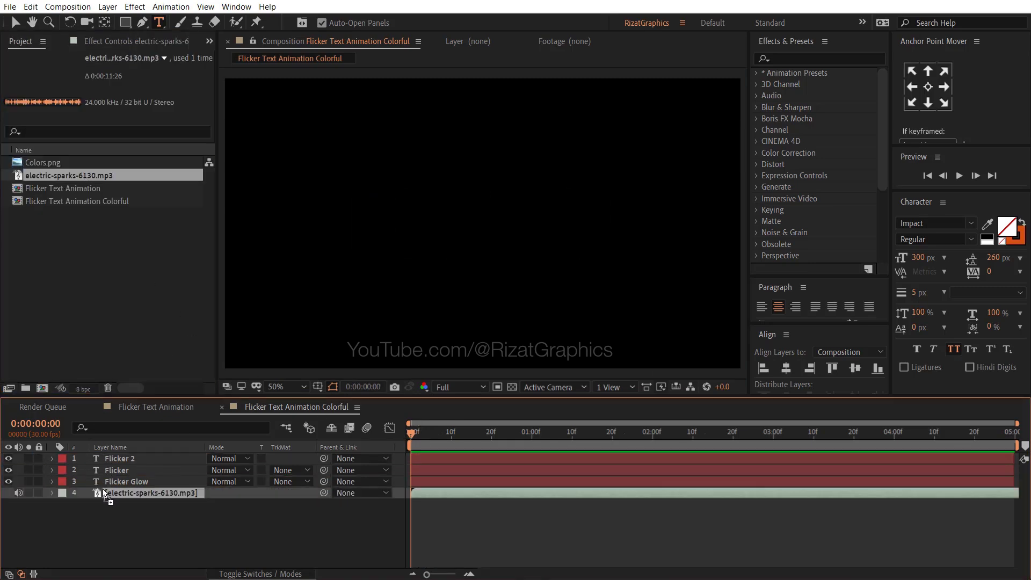
click(415, 433)
drag(418, 433, 428, 435)
drag(436, 497, 450, 494)
click(435, 434)
drag(450, 434, 641, 447)
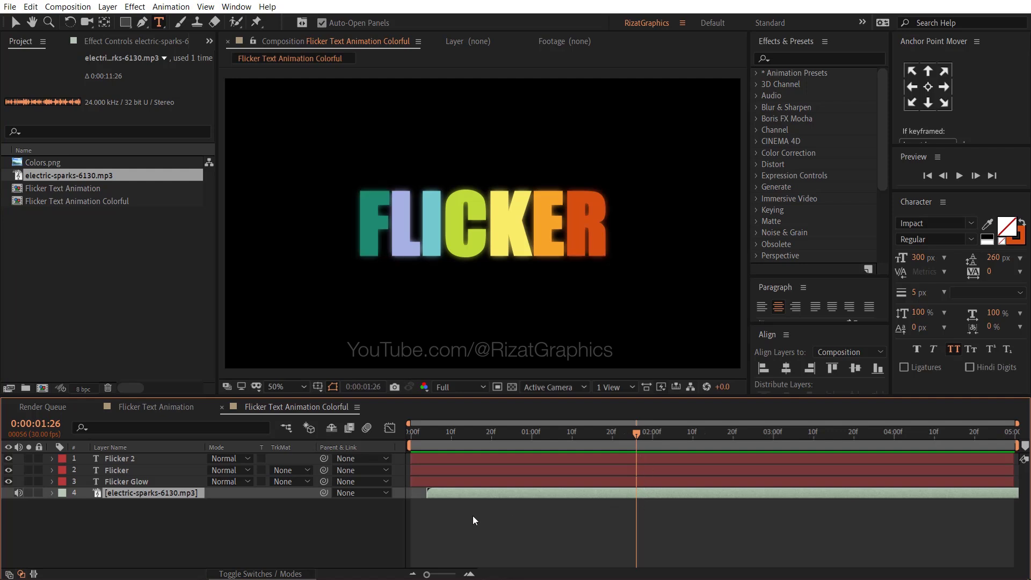
Split the sparks audio layer at 1:26 and slide the second piece to start at 3:04.
click(28, 8)
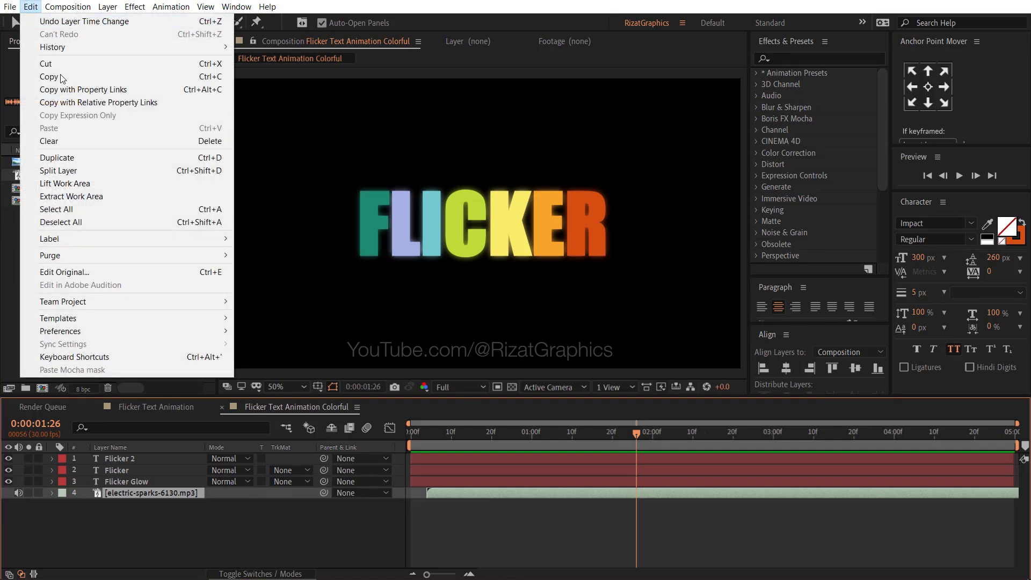
click(98, 170)
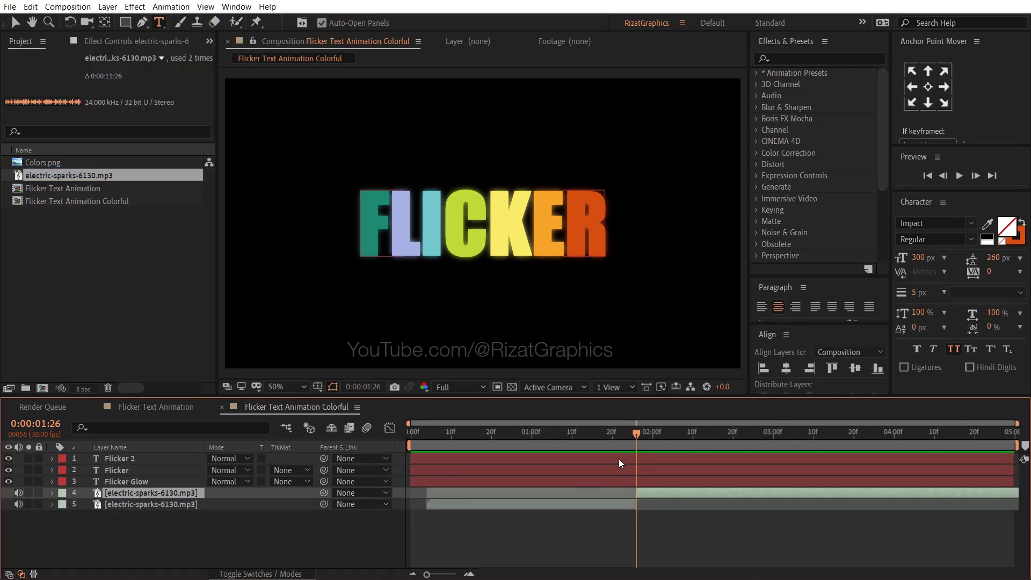
drag(638, 434, 788, 451)
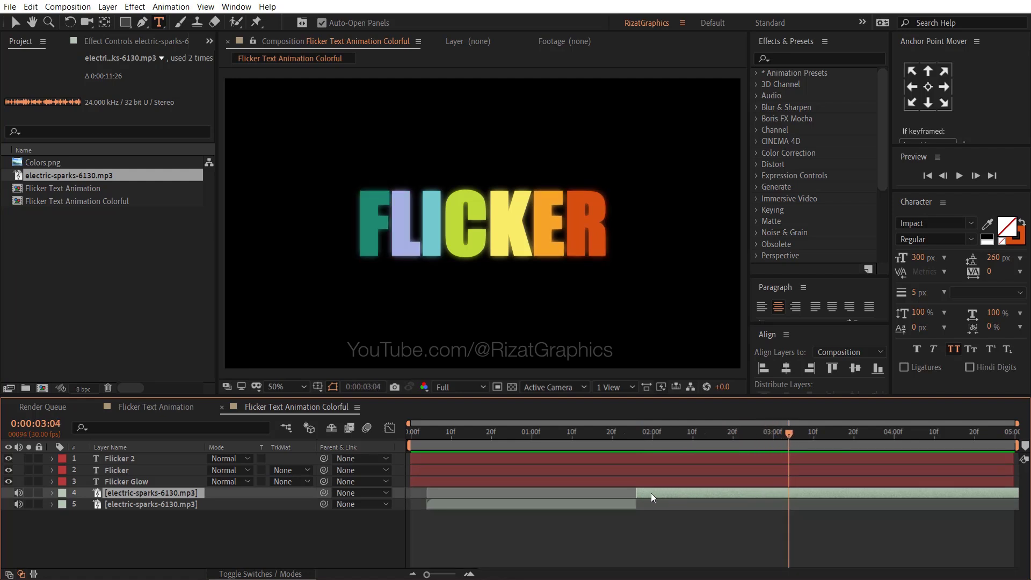
drag(651, 494, 795, 484)
drag(793, 447, 394, 430)
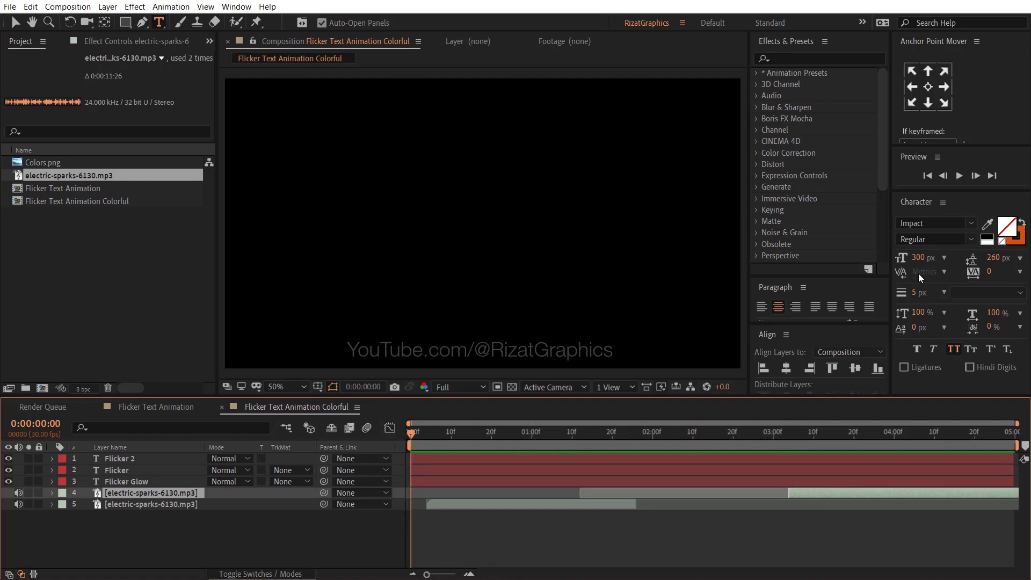
click(957, 179)
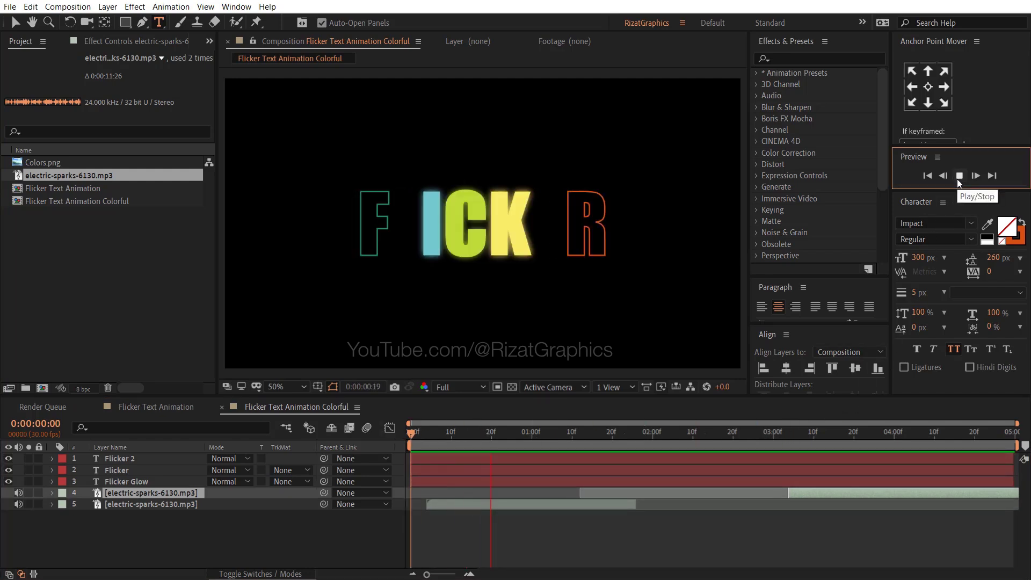